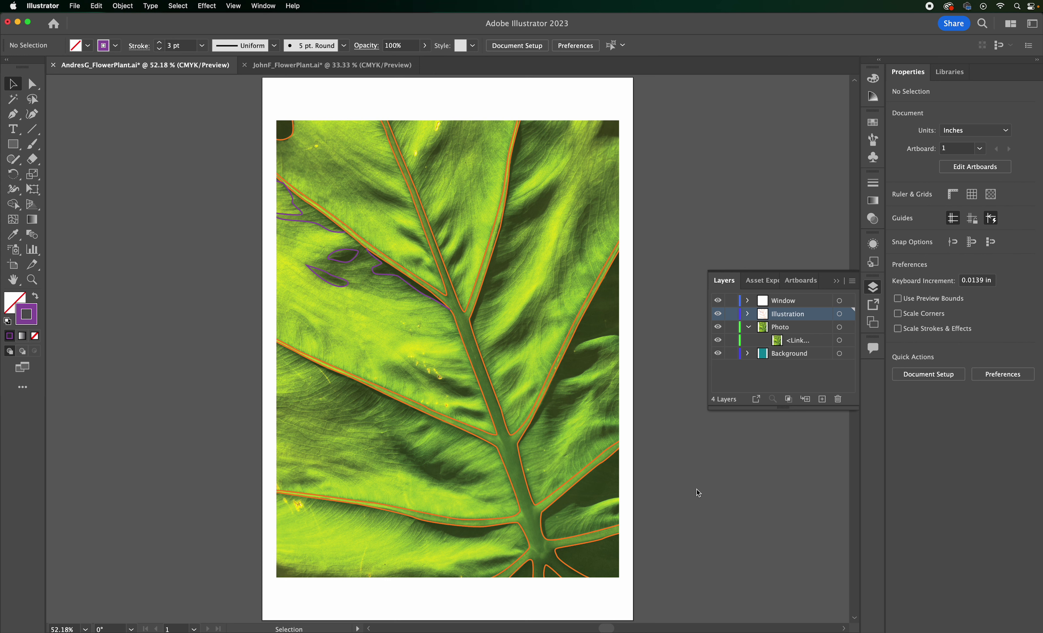
# Step: Bring the Pinterest 'plant Illustration' board in Chrome to the front from the Dock
pyautogui.moveTo(700, 618)
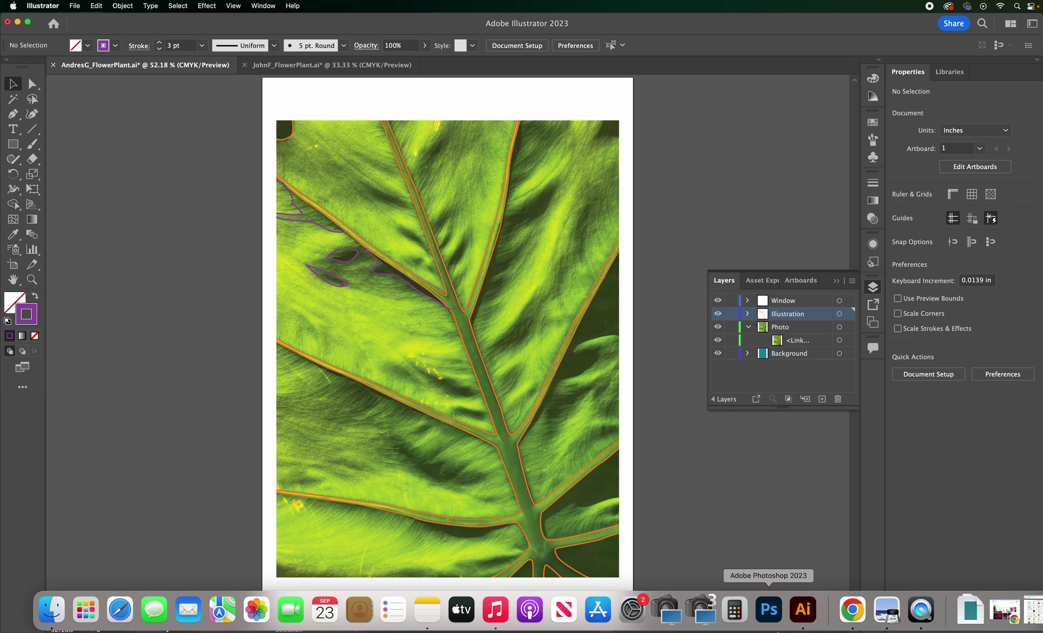
pyautogui.click(840, 618)
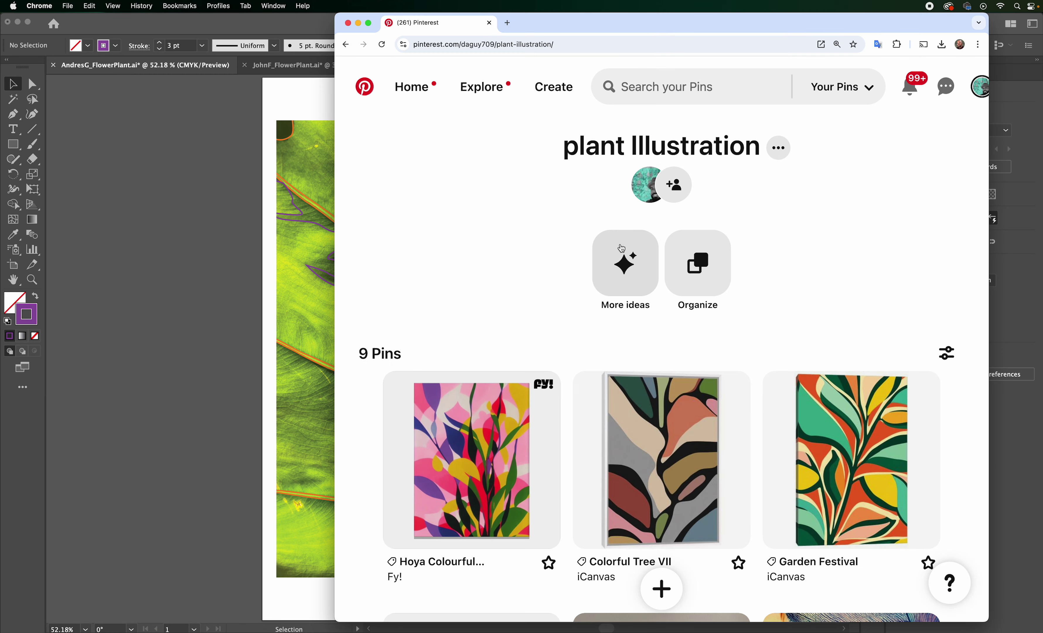
# Step: Scroll down and back up through the plant Illustration pins, then return to the AndresG_FlowerPlant.ai document
pyautogui.scroll(-5, 621, 246)
pyautogui.scroll(-9, 620, 244)
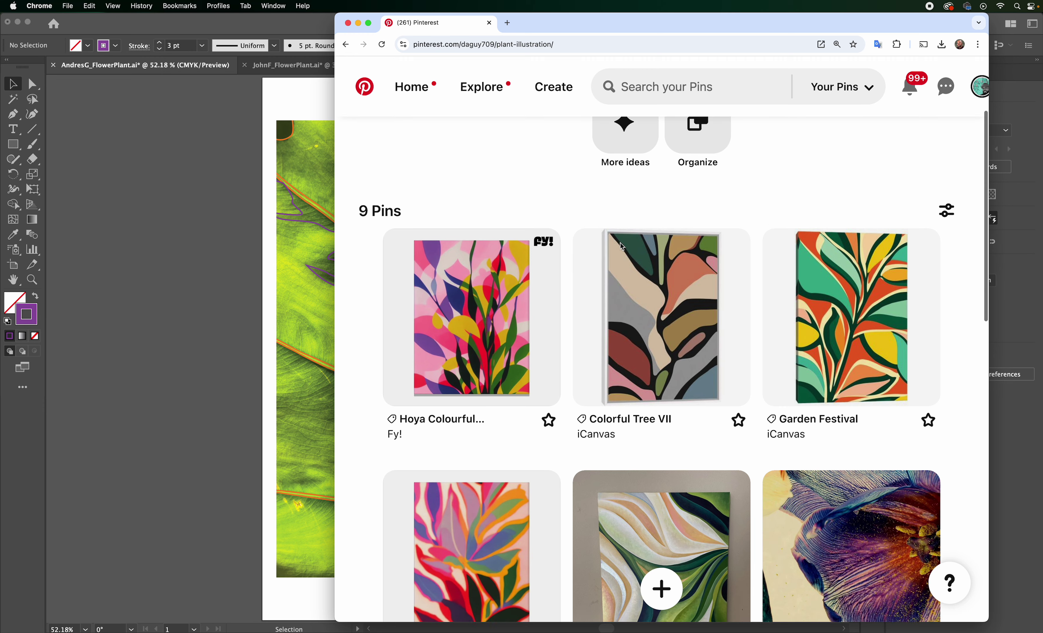
pyautogui.scroll(-14, 621, 244)
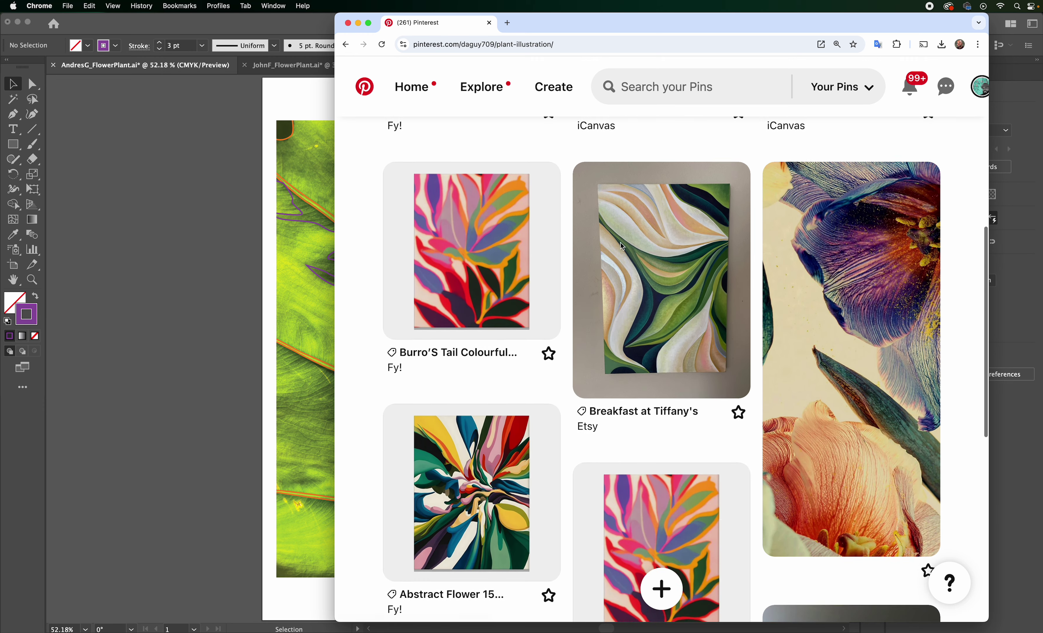
pyautogui.scroll(-10, 621, 243)
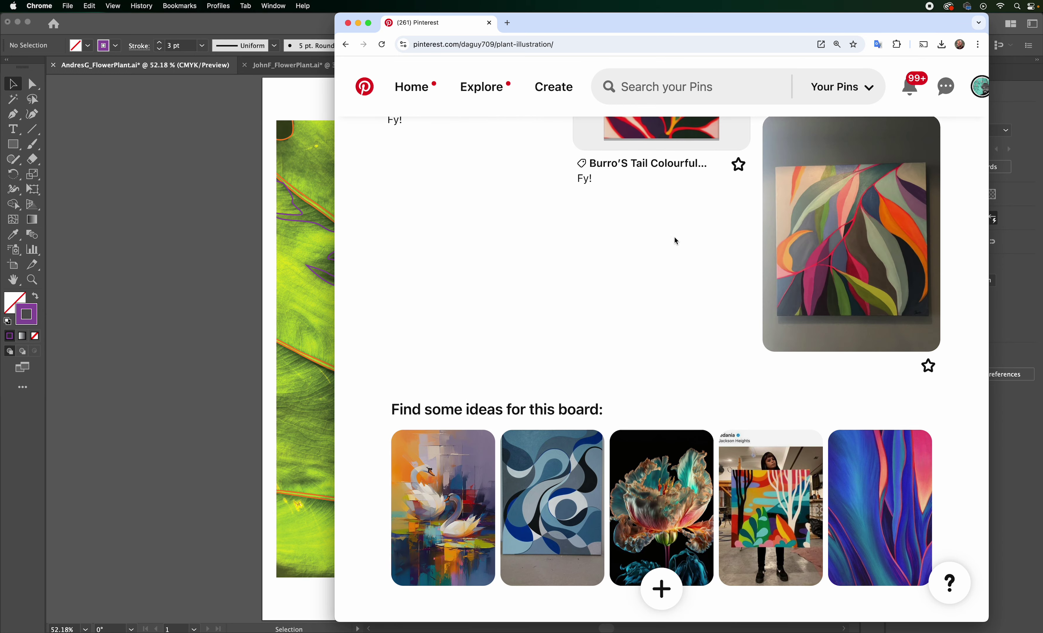
pyautogui.scroll(20, 691, 239)
pyautogui.scroll(15, 694, 243)
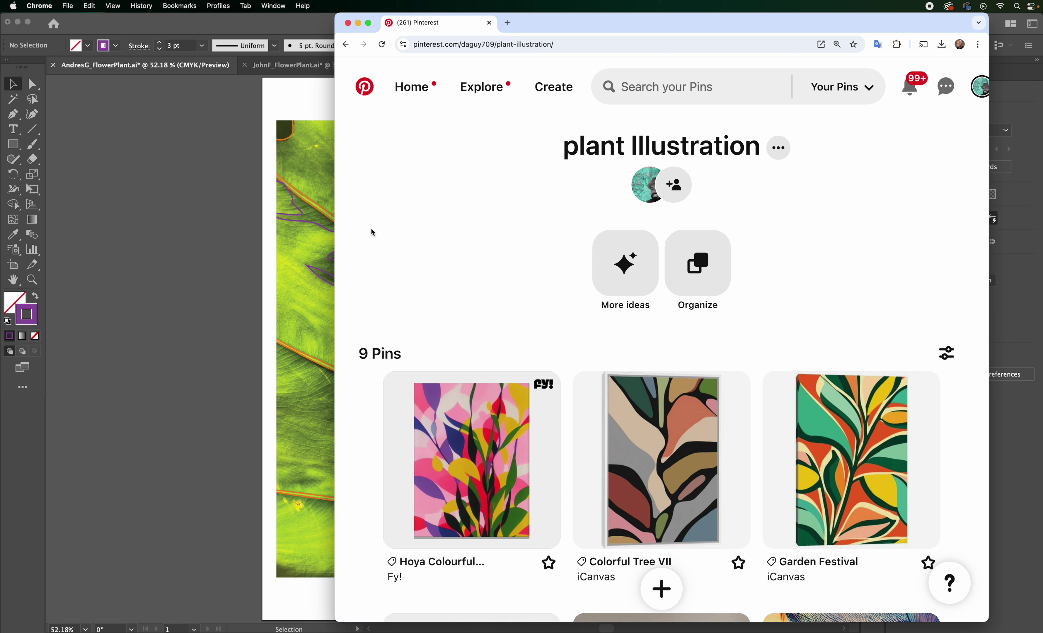
pyautogui.click(157, 206)
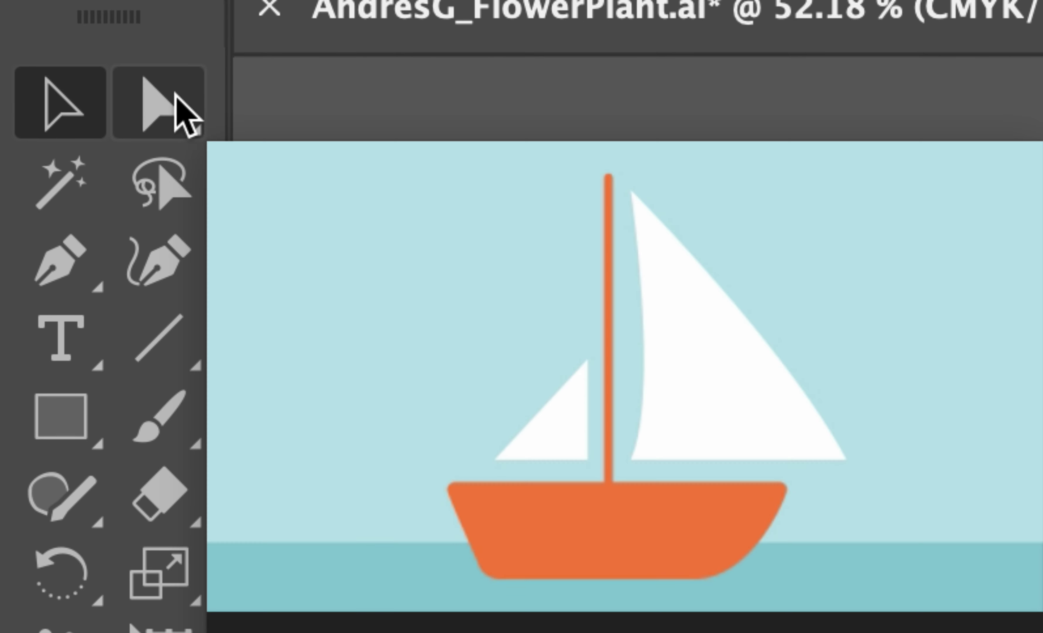
# Step: Pick the Direct Selection tool, then the Pen tool, and bring the Stroke swatch in front of Fill
pyautogui.click(176, 96)
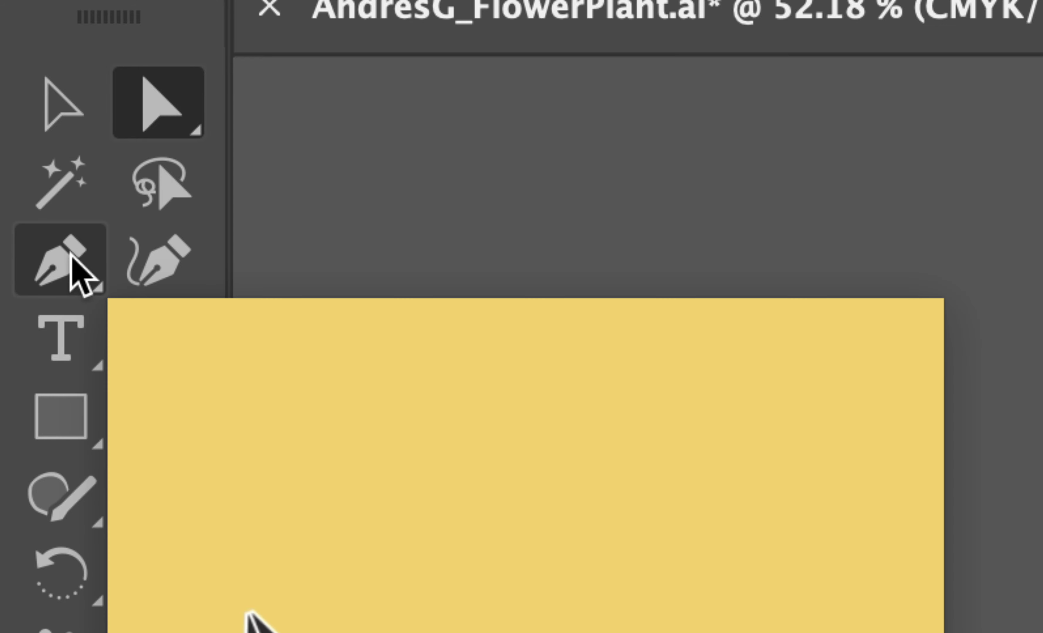
pyautogui.click(71, 256)
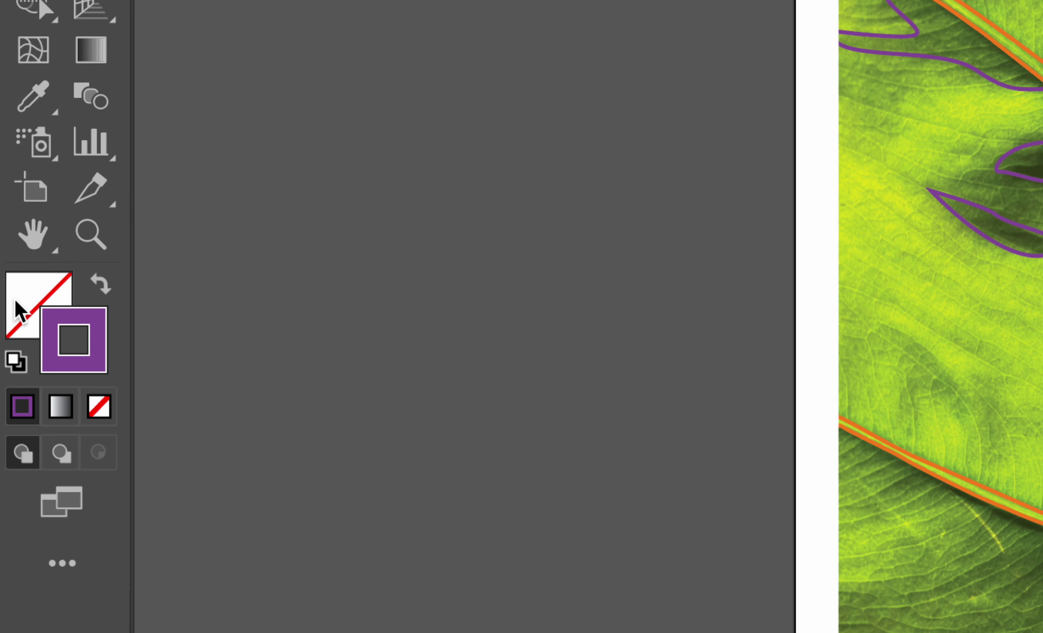
pyautogui.moveTo(8, 304)
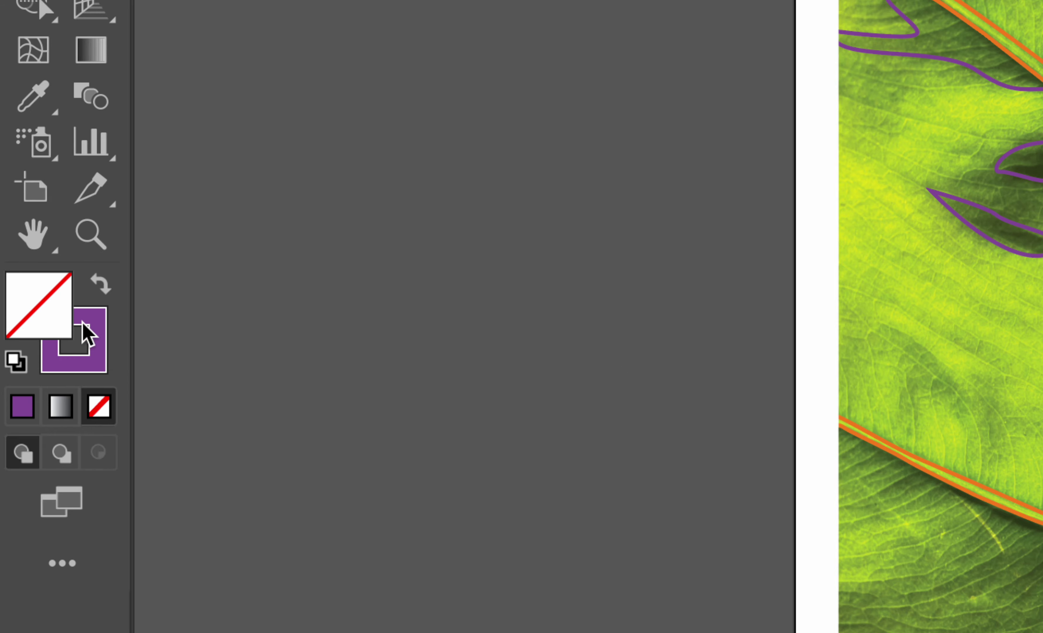
pyautogui.click(97, 333)
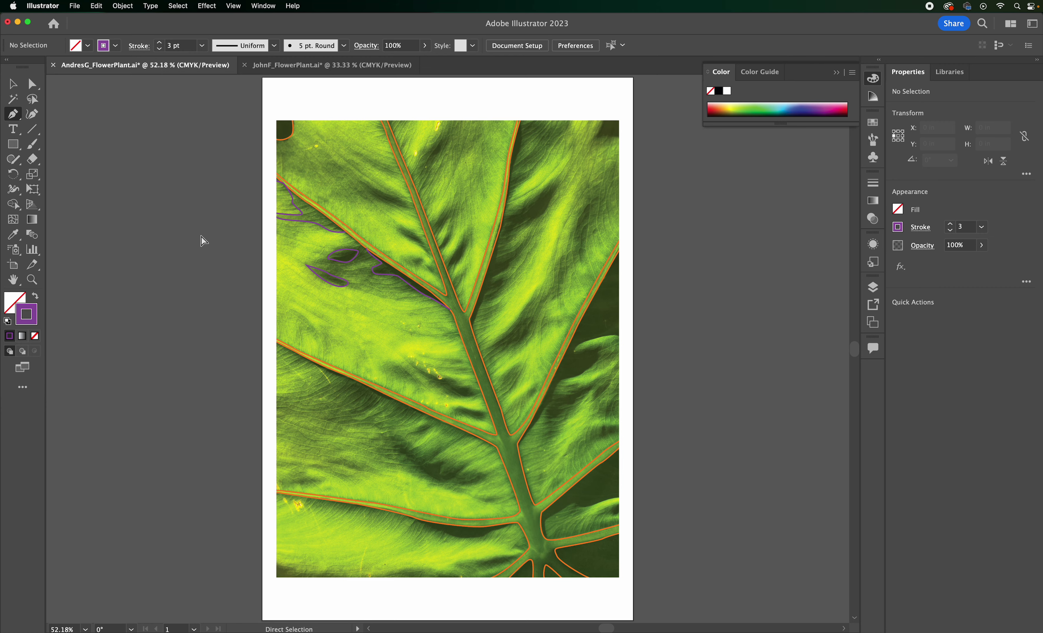
# Step: Zoom to 100%, zoom out, then fit the artboard in the window
pyautogui.press('super+1')
pyautogui.press('super+minus')
pyautogui.press('super+minus')
pyautogui.press('super+minus')
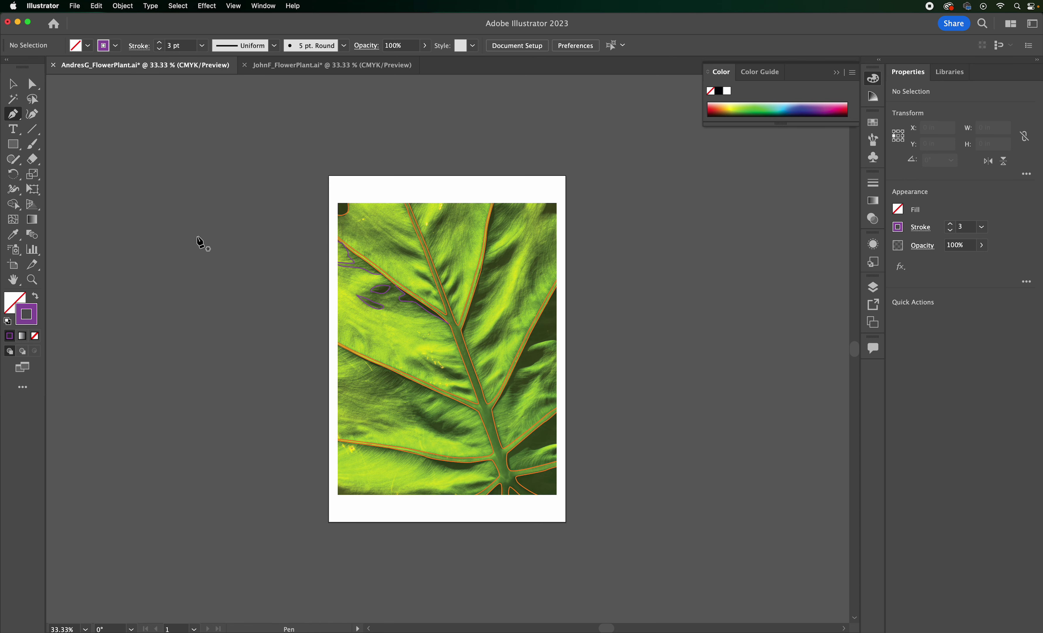
pyautogui.press('super+0')
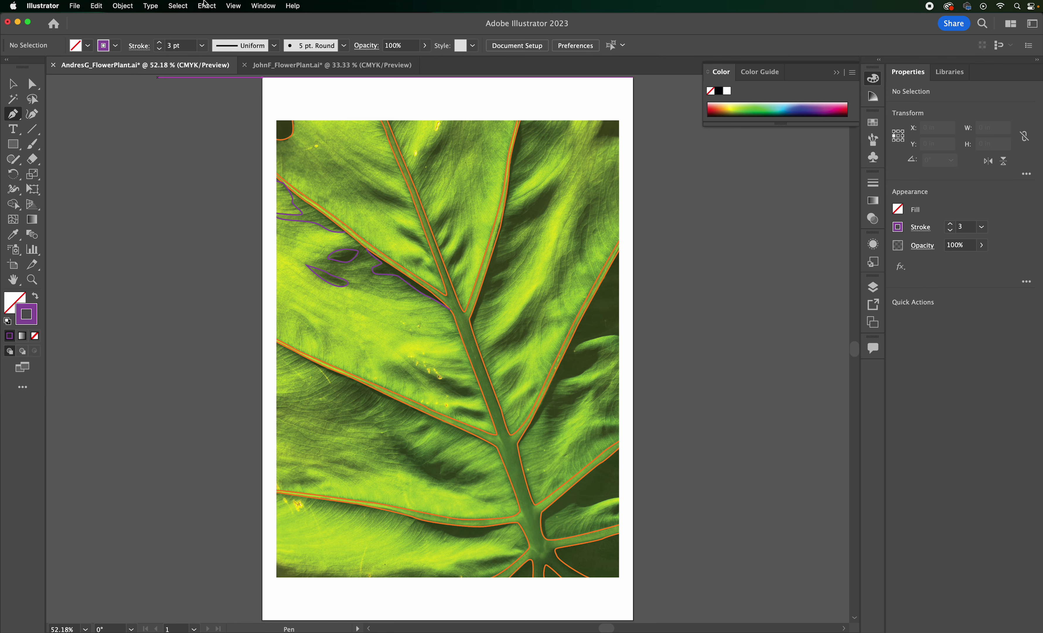
# Step: Reset the workspace to Essentials Classic from Window > Workspace
pyautogui.click(261, 4)
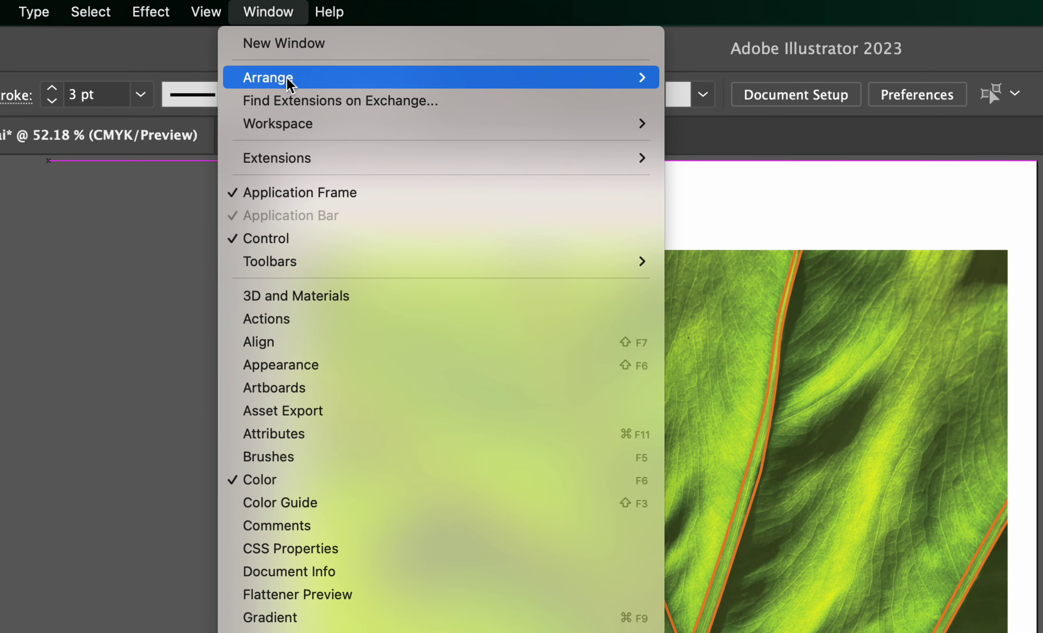
pyautogui.moveTo(278, 60)
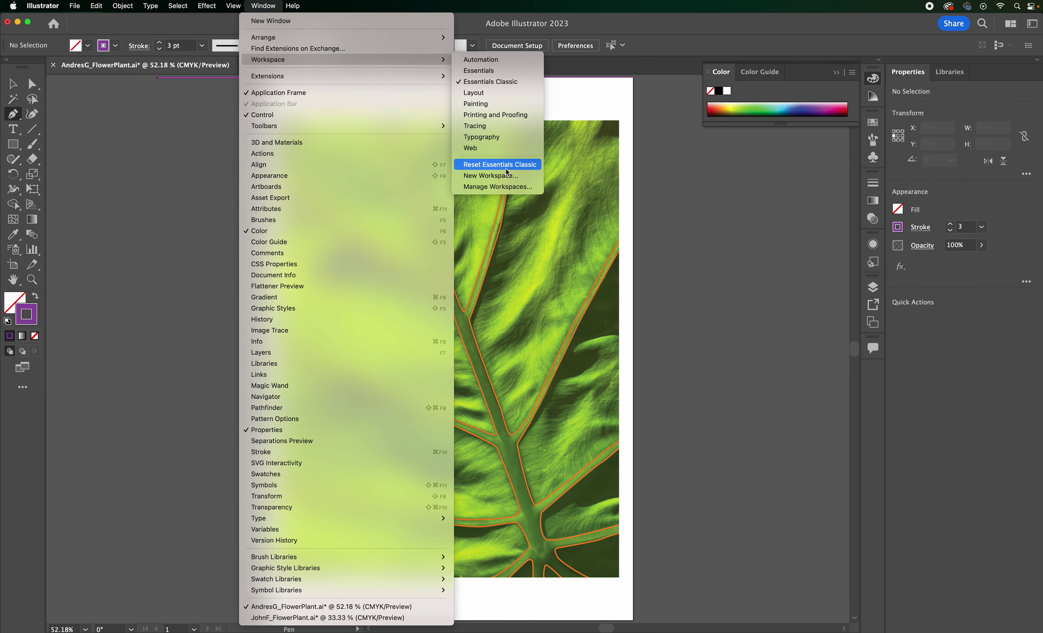
pyautogui.click(499, 165)
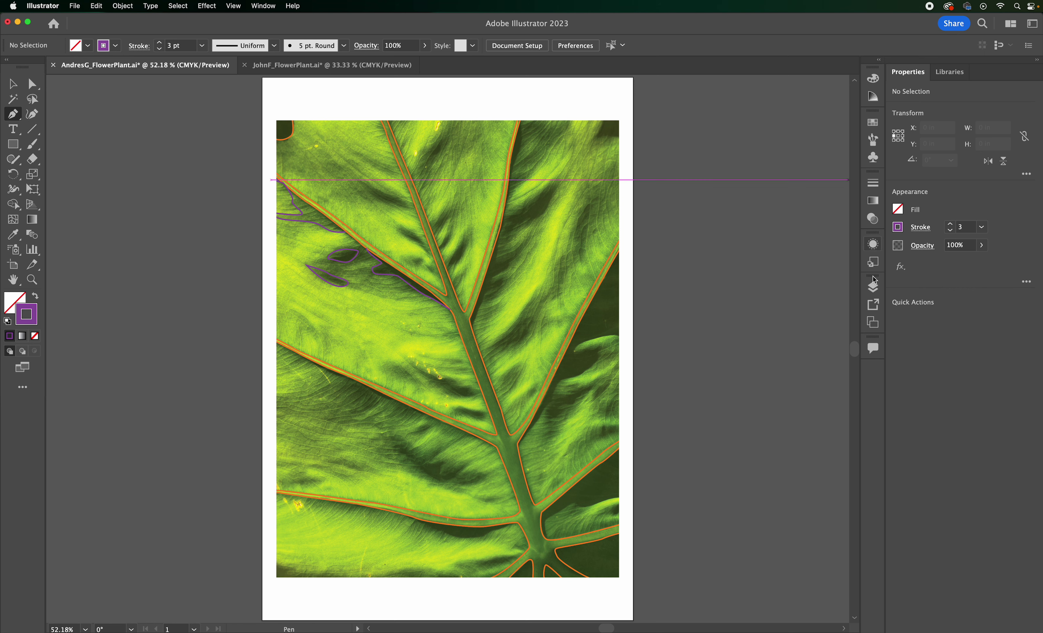
# Step: In JohnF_FlowerPlant.ai's Layers panel, unlock the Window and Photo layers and target Photo
pyautogui.click(874, 293)
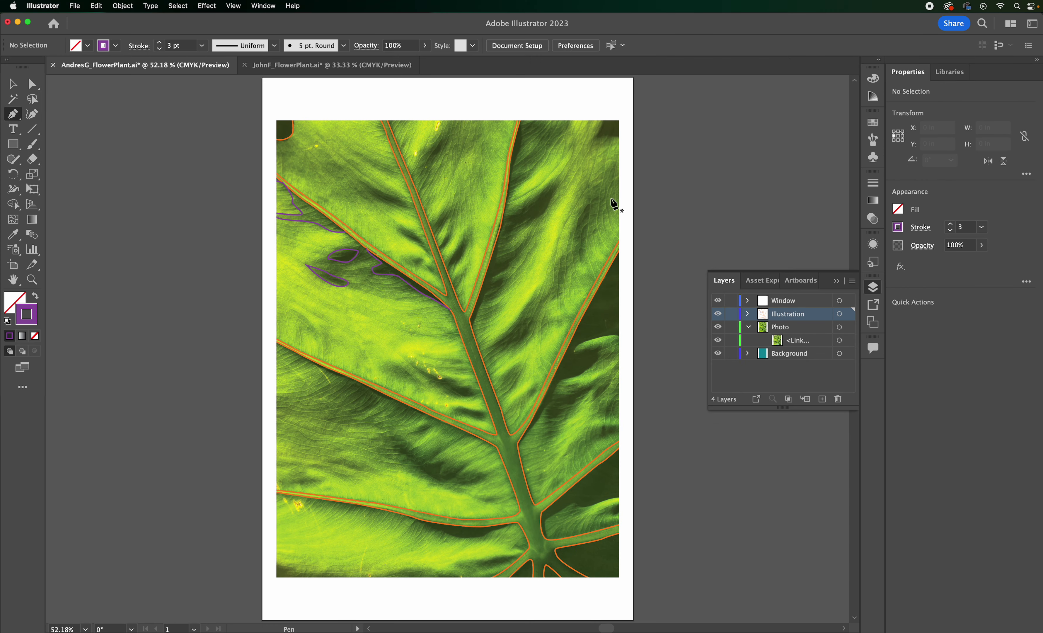
pyautogui.click(286, 66)
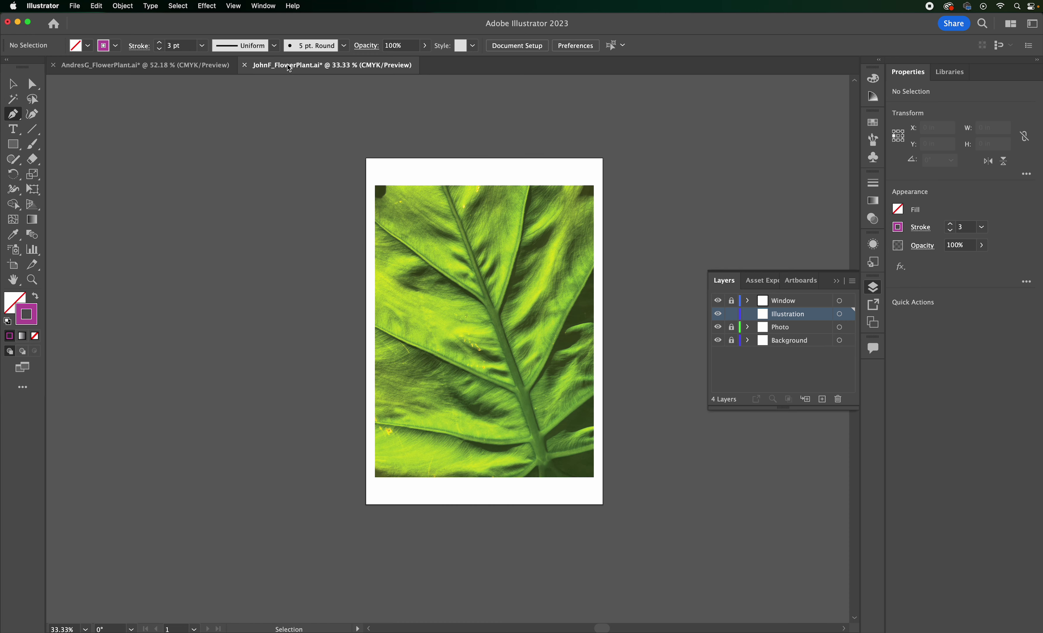
pyautogui.click(732, 301)
pyautogui.click(732, 327)
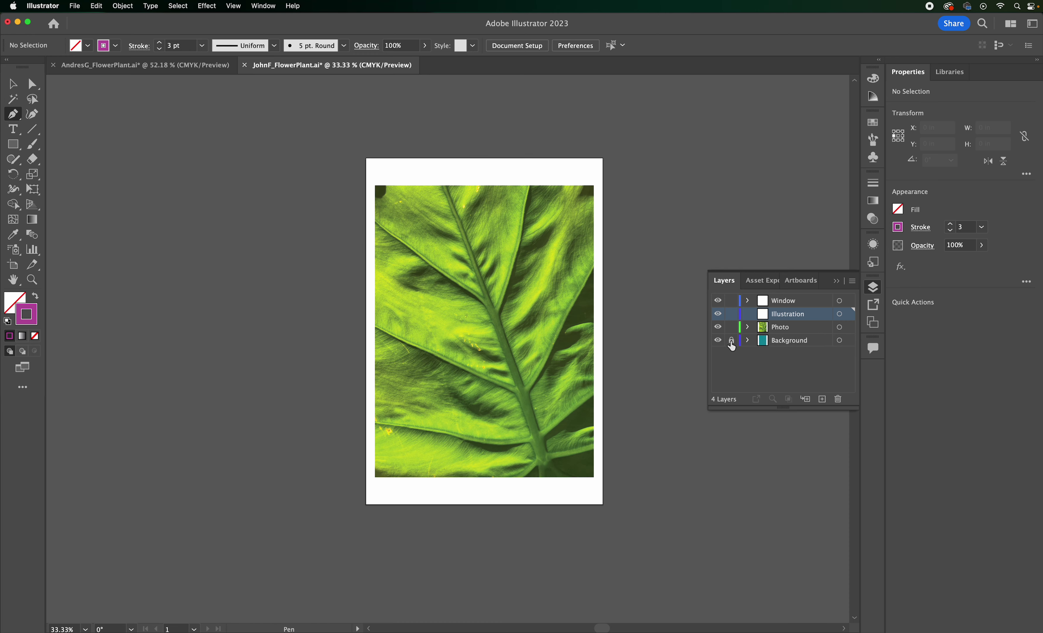
pyautogui.click(839, 327)
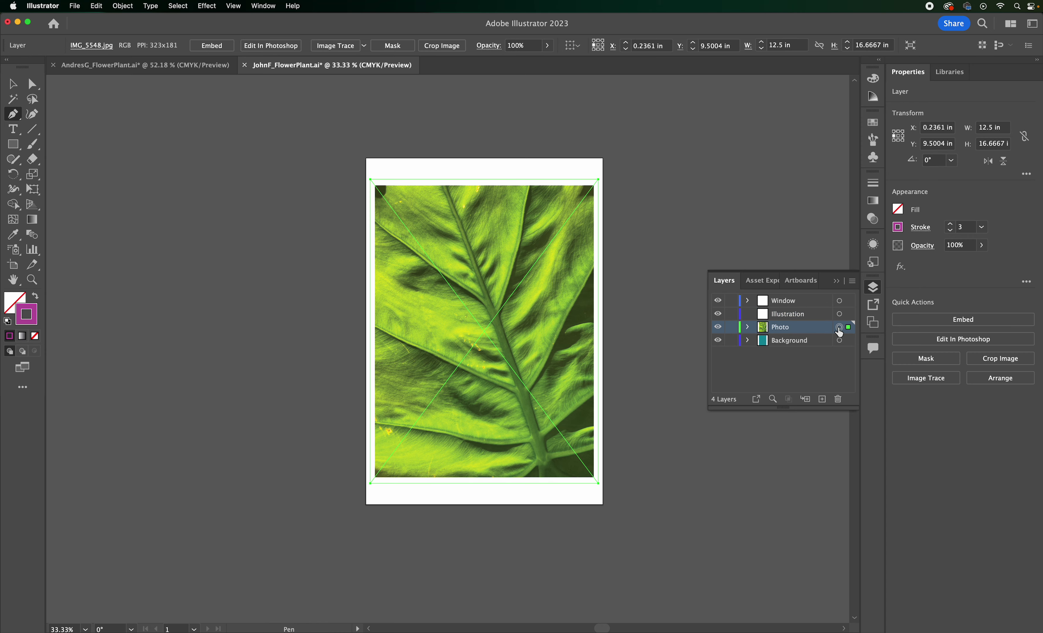
# Step: Delete the leaf photo, then toggle the Window and Illustration layers hidden and visible again
pyautogui.press('Delete')
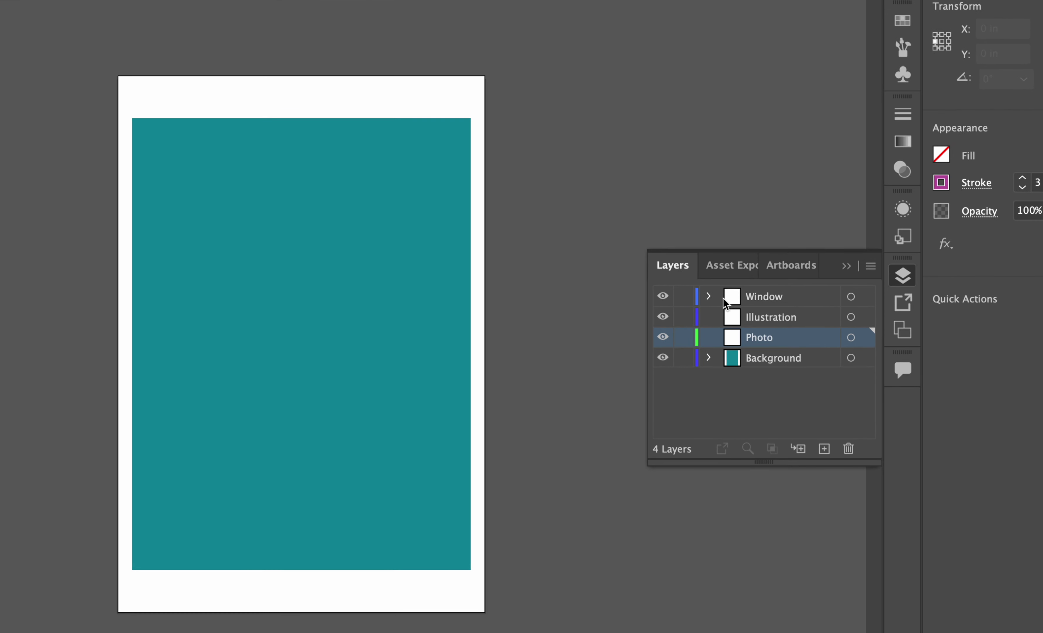
pyautogui.click(718, 300)
pyautogui.click(662, 296)
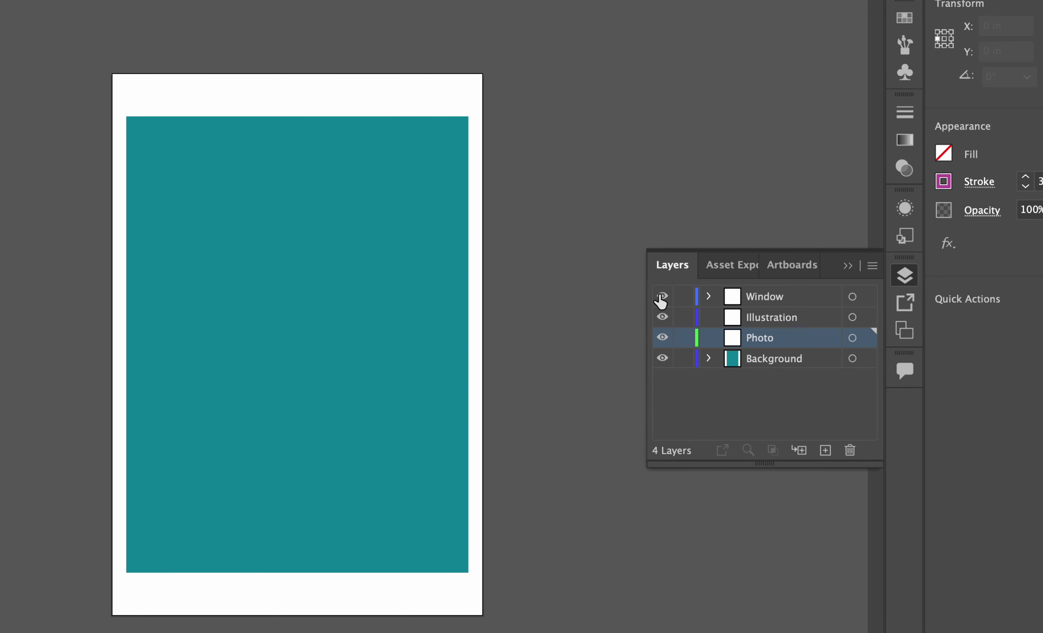
pyautogui.click(662, 318)
pyautogui.click(662, 318)
# Step: Lock the Window, Illustration and Background layers and make Photo the active layer
pyautogui.click(683, 296)
pyautogui.click(684, 318)
pyautogui.click(682, 359)
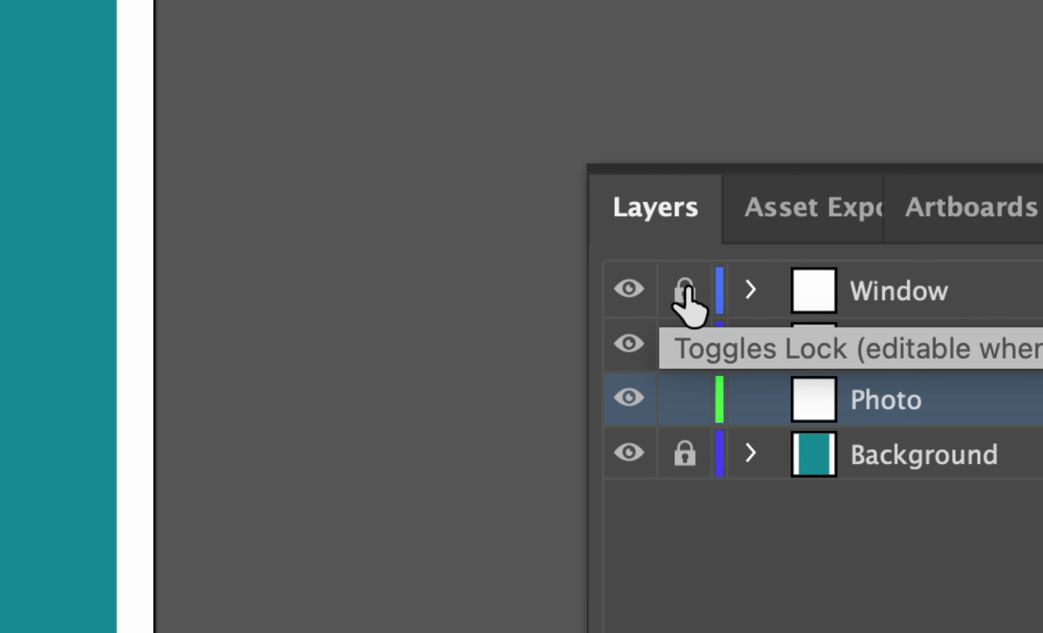
pyautogui.click(685, 294)
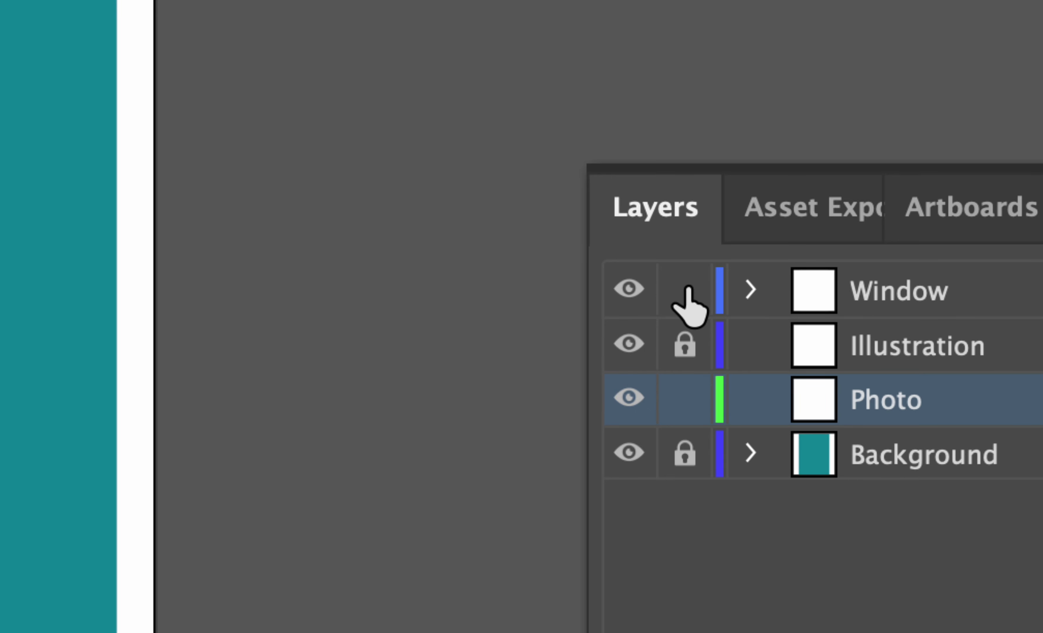
pyautogui.click(684, 294)
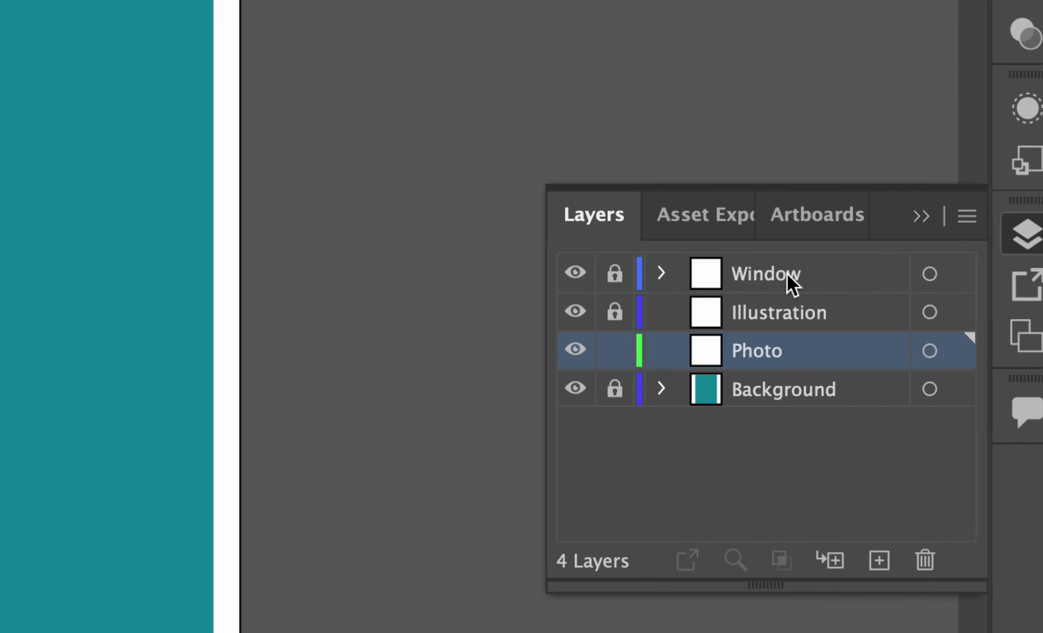
pyautogui.click(790, 284)
pyautogui.click(795, 318)
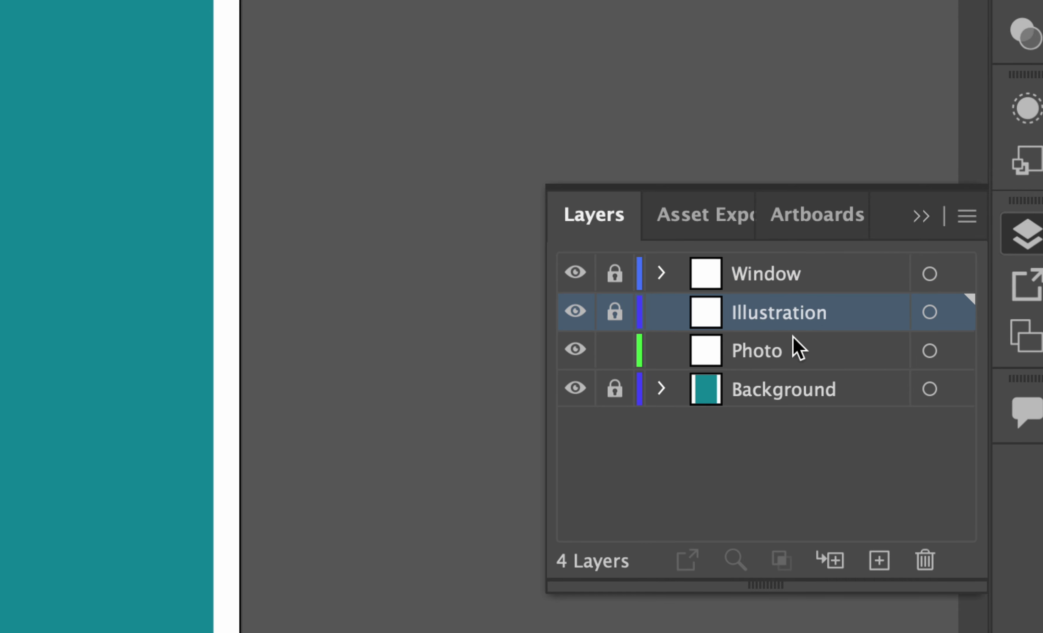
pyautogui.click(792, 347)
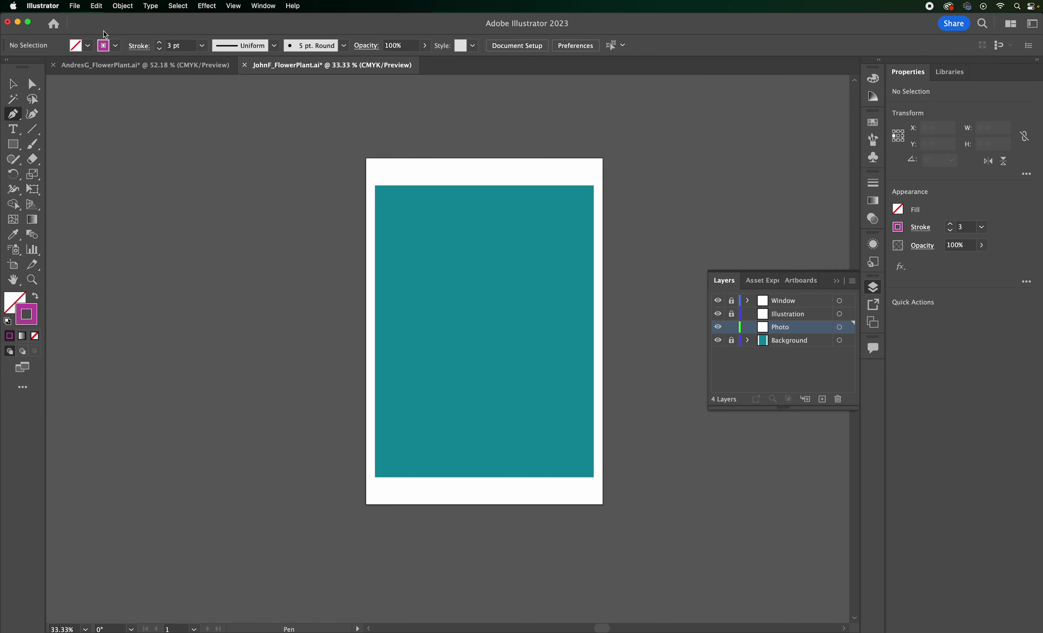
# Step: In File > Place, Quick Look-preview the Downloads photos and settle on IMG_5548.jpg
pyautogui.click(75, 5)
pyautogui.click(121, 194)
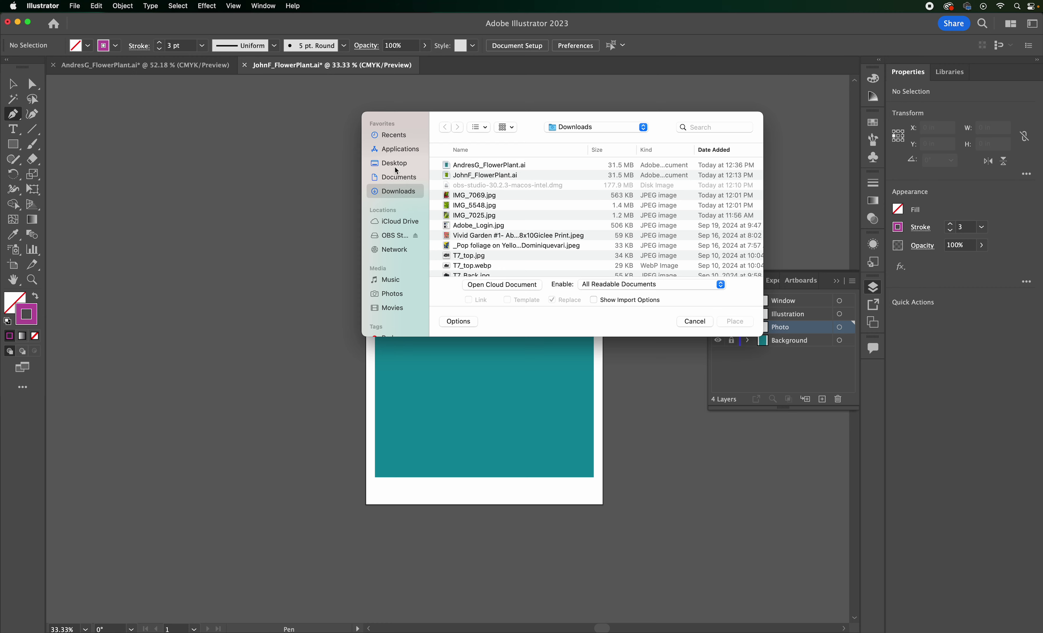
pyautogui.click(480, 197)
pyautogui.press('space')
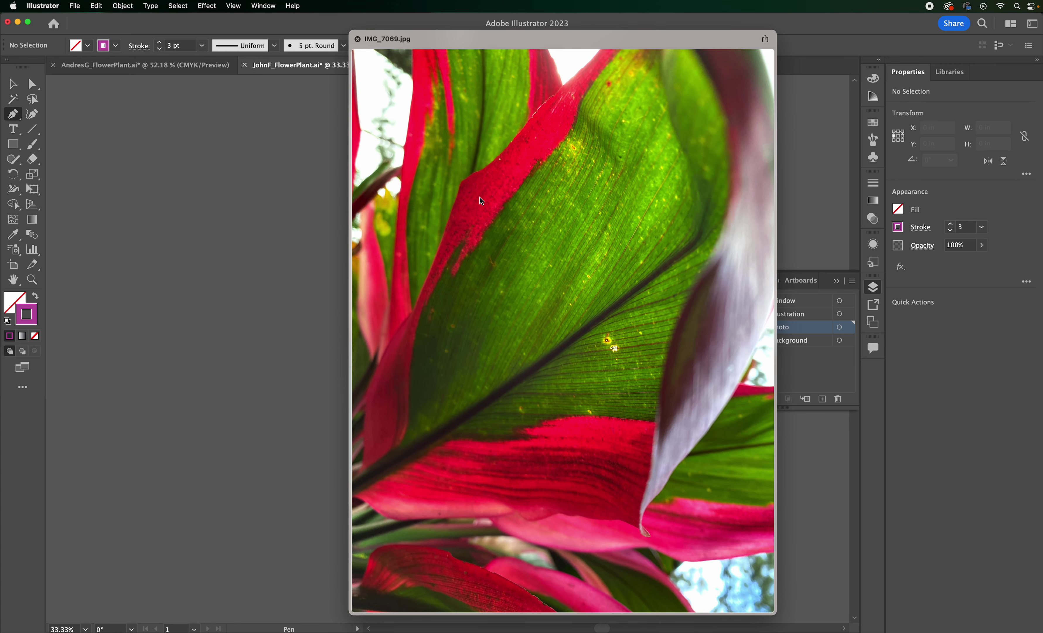
pyautogui.press('Up')
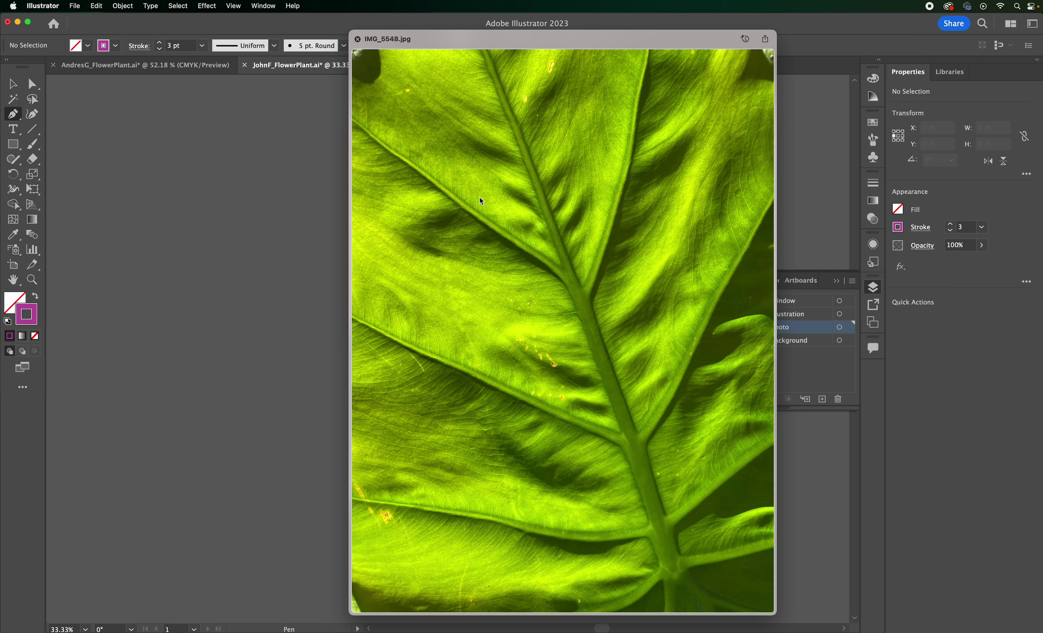
pyautogui.press('Down')
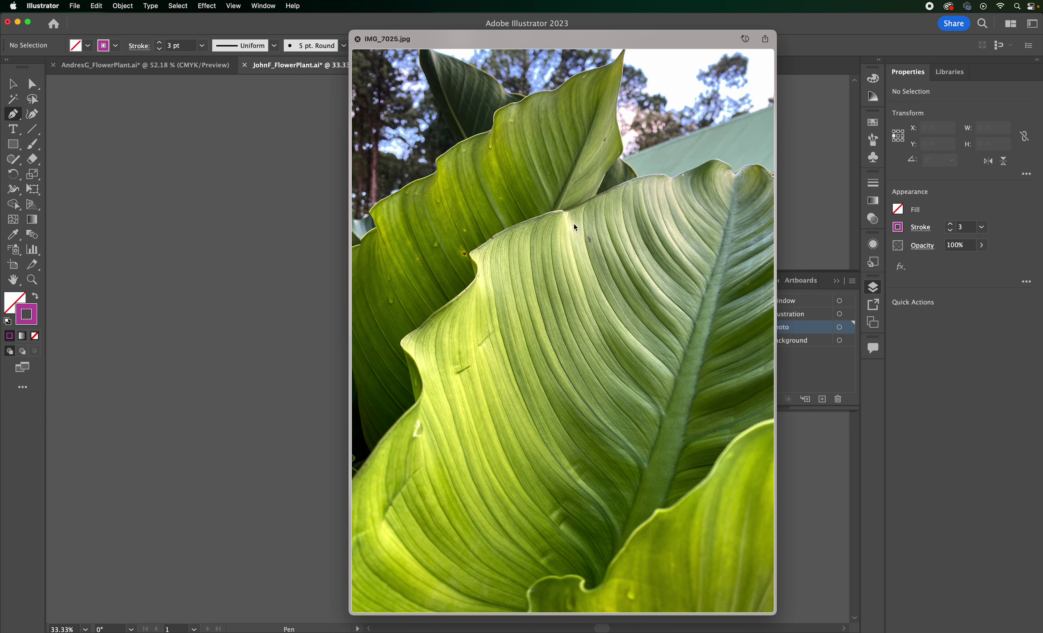
pyautogui.press('Up')
pyautogui.press('space')
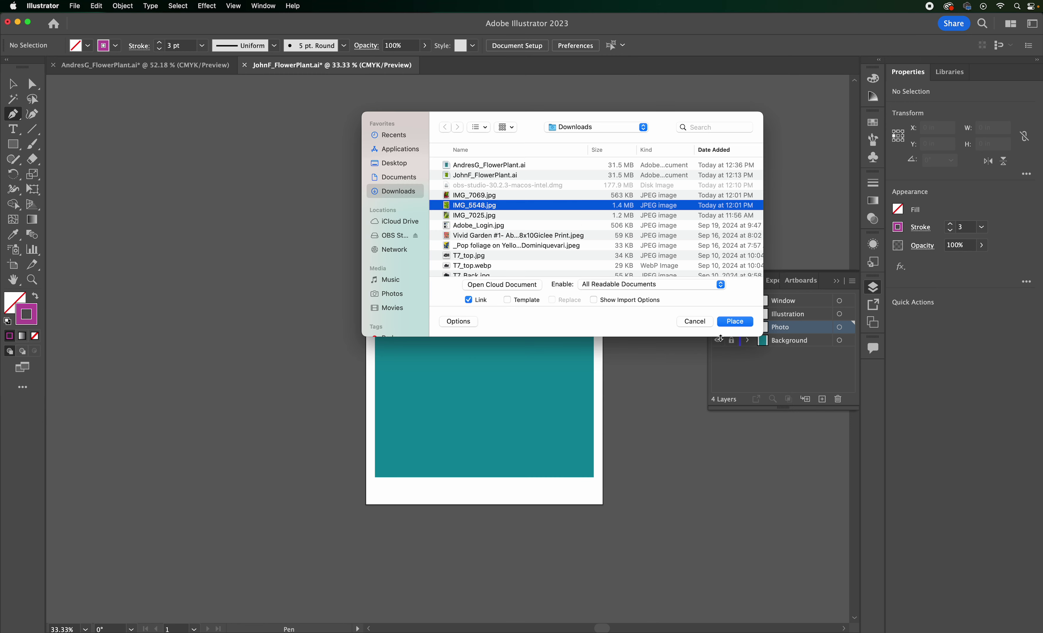
# Step: Place IMG_5548.jpg by dragging from the artboard's top-left corner, then remove it again
pyautogui.click(735, 322)
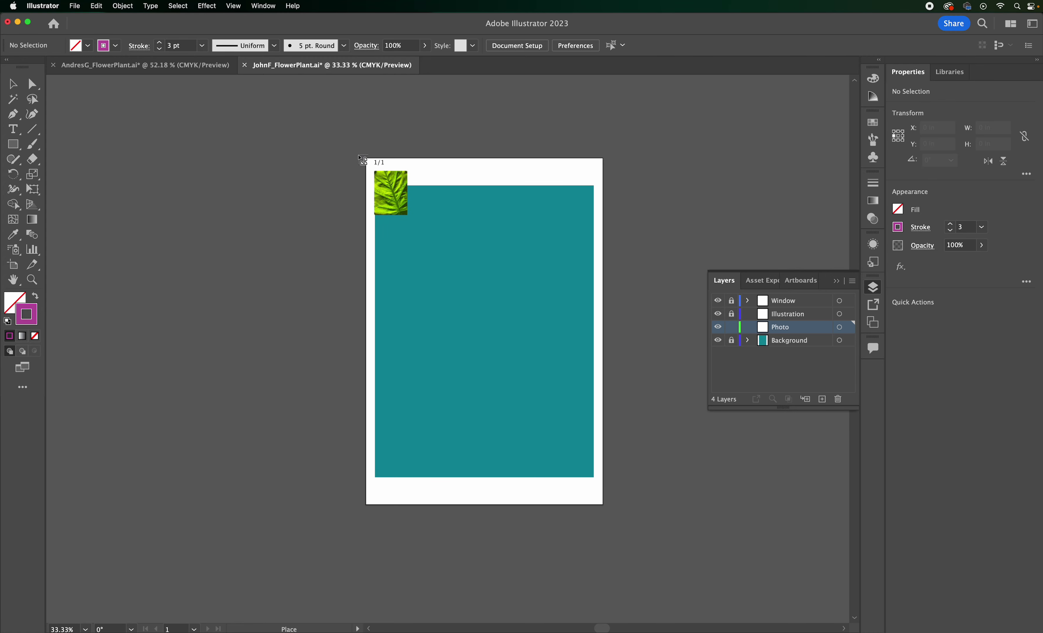
pyautogui.moveTo(359, 155); pyautogui.dragTo(660, 517)
pyautogui.press('p')
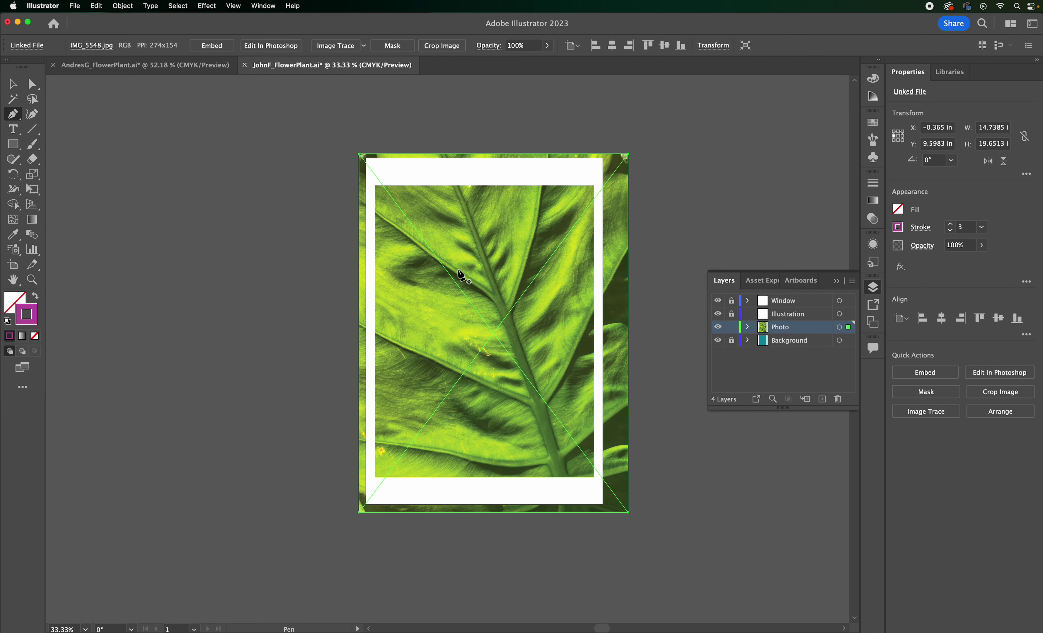
pyautogui.press('Delete')
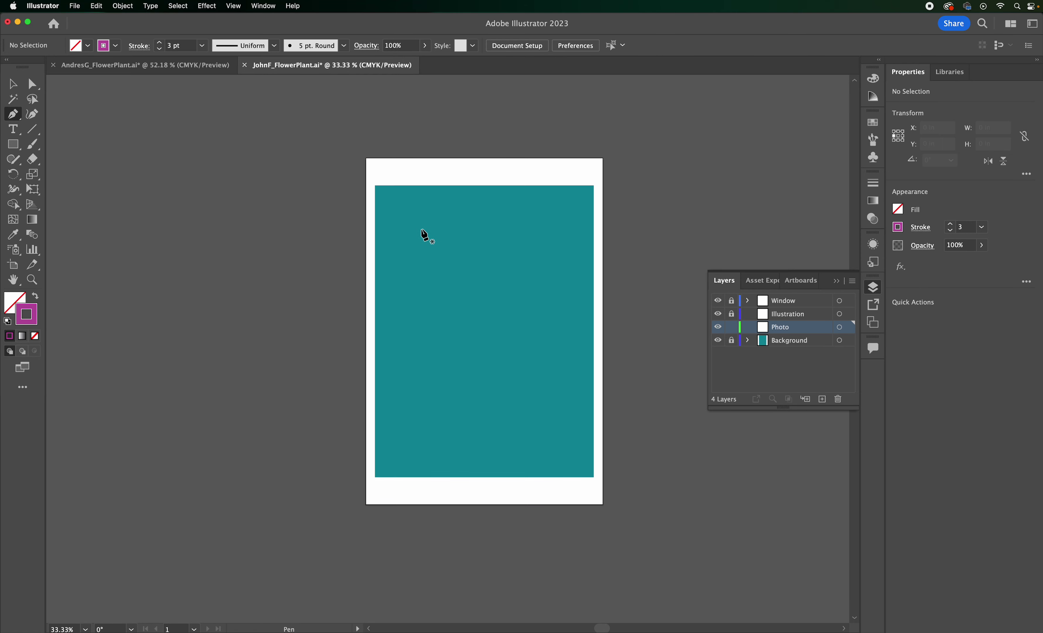
# Step: Place IMG_5548.jpg via File > Place, dropping it at the artboard's top-left corner
pyautogui.click(79, 4)
pyautogui.click(125, 192)
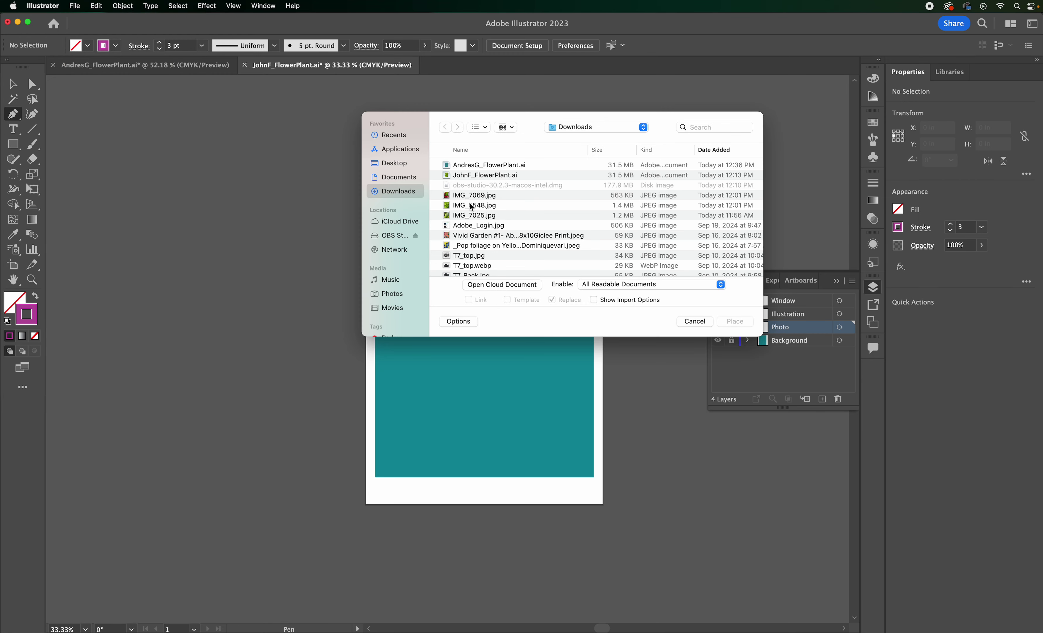
pyautogui.click(472, 206)
pyautogui.click(741, 326)
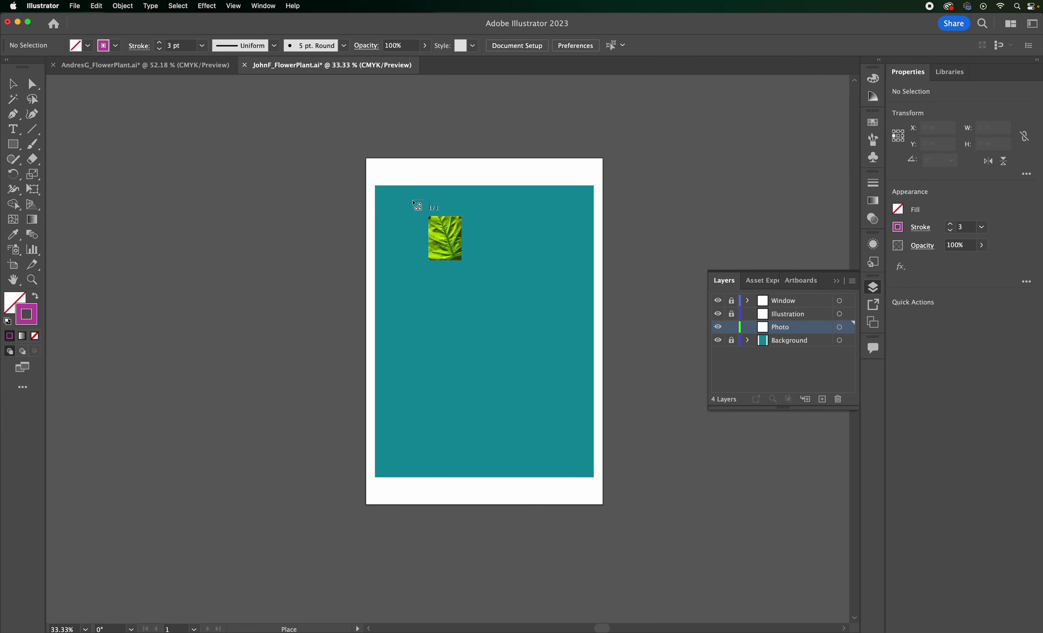
pyautogui.click(375, 175)
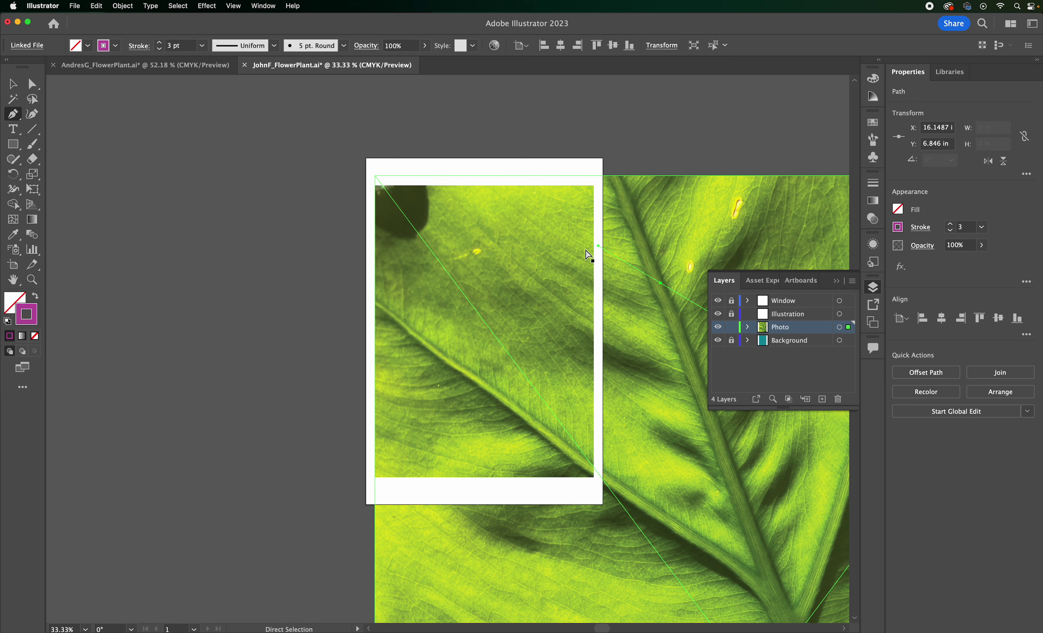
# Step: Move and corner-scale the photo to about 12.19 × 16.25 in over the teal panel, then lock Photo
pyautogui.click(12, 84)
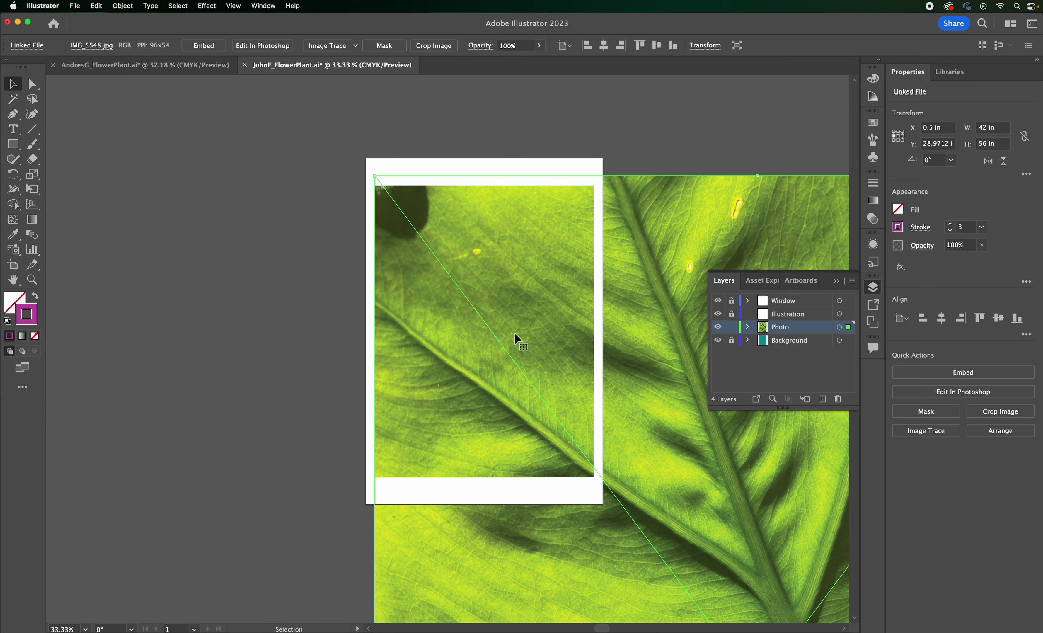
pyautogui.moveTo(528, 339); pyautogui.dragTo(302, 296)
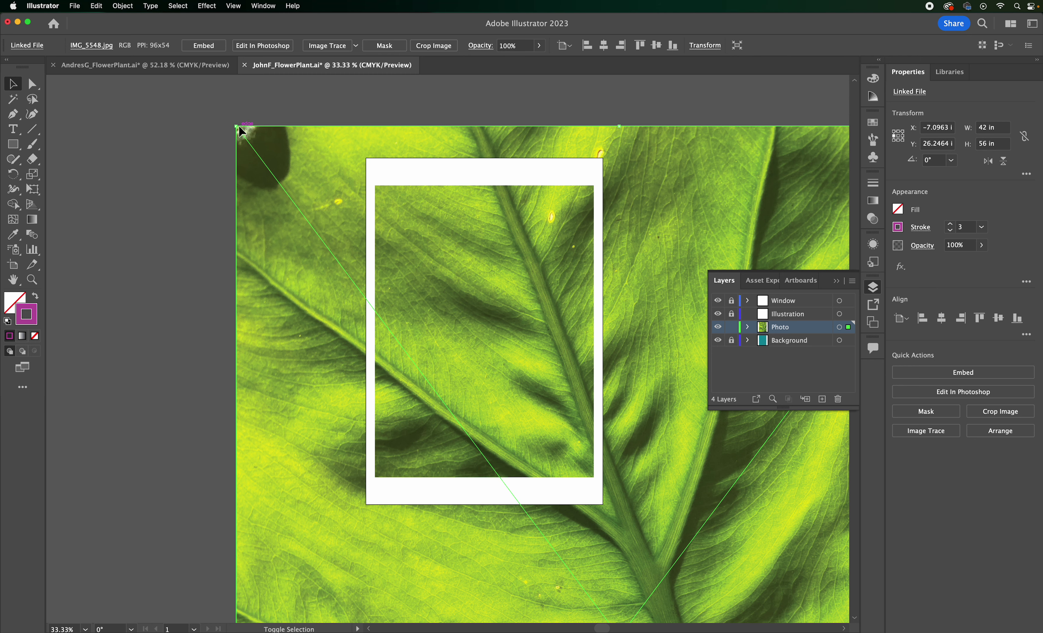
pyautogui.moveTo(234, 127); pyautogui.dragTo(522, 384)
pyautogui.moveTo(729, 546); pyautogui.dragTo(432, 196)
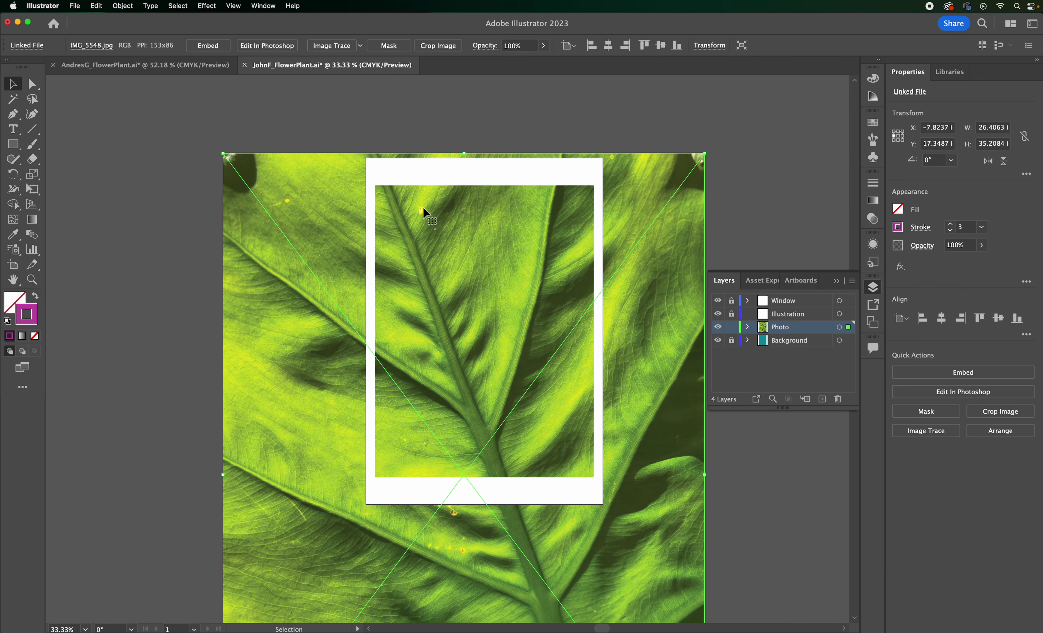
pyautogui.moveTo(223, 153); pyautogui.dragTo(400, 390)
pyautogui.moveTo(490, 414); pyautogui.dragTo(457, 181)
pyautogui.moveTo(369, 161)
pyautogui.mouseDown()
pyautogui.moveTo(579, 226)
pyautogui.moveTo(492, 174)
pyautogui.moveTo(385, 182)
pyautogui.moveTo(369, 162)
pyautogui.mouseUp()
pyautogui.moveTo(671, 565); pyautogui.dragTo(610, 505)
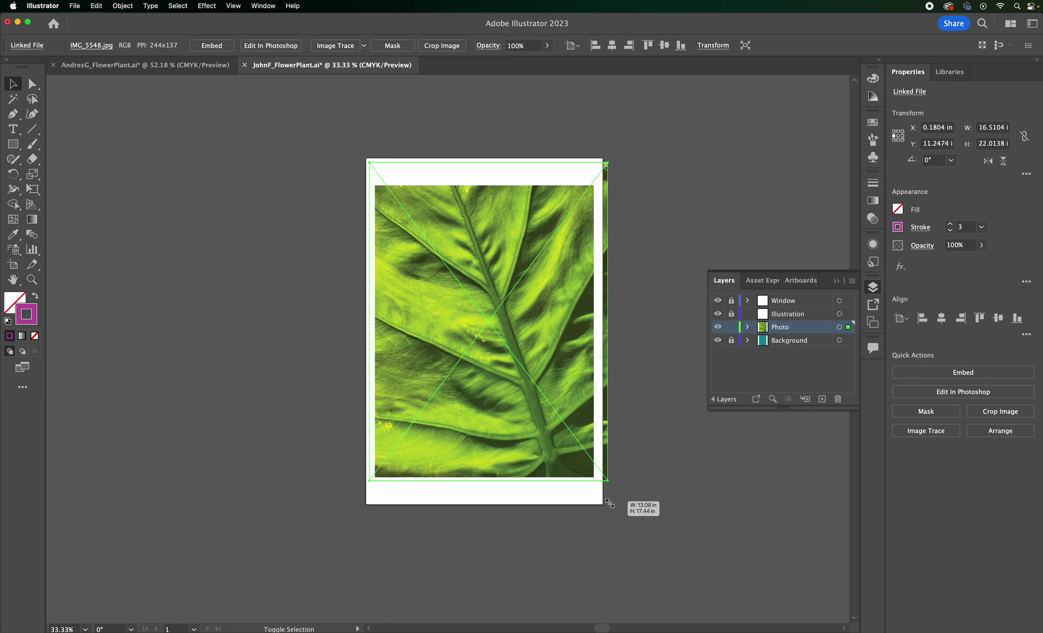
pyautogui.moveTo(608, 163); pyautogui.dragTo(594, 176)
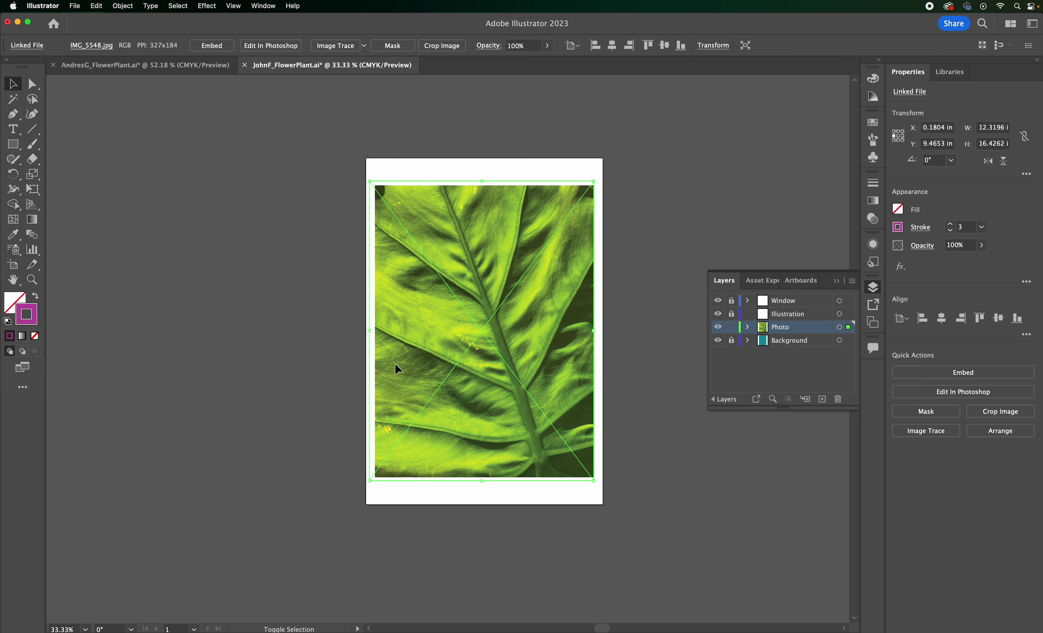
pyautogui.moveTo(373, 476); pyautogui.dragTo(372, 477)
pyautogui.moveTo(463, 392); pyautogui.dragTo(462, 388)
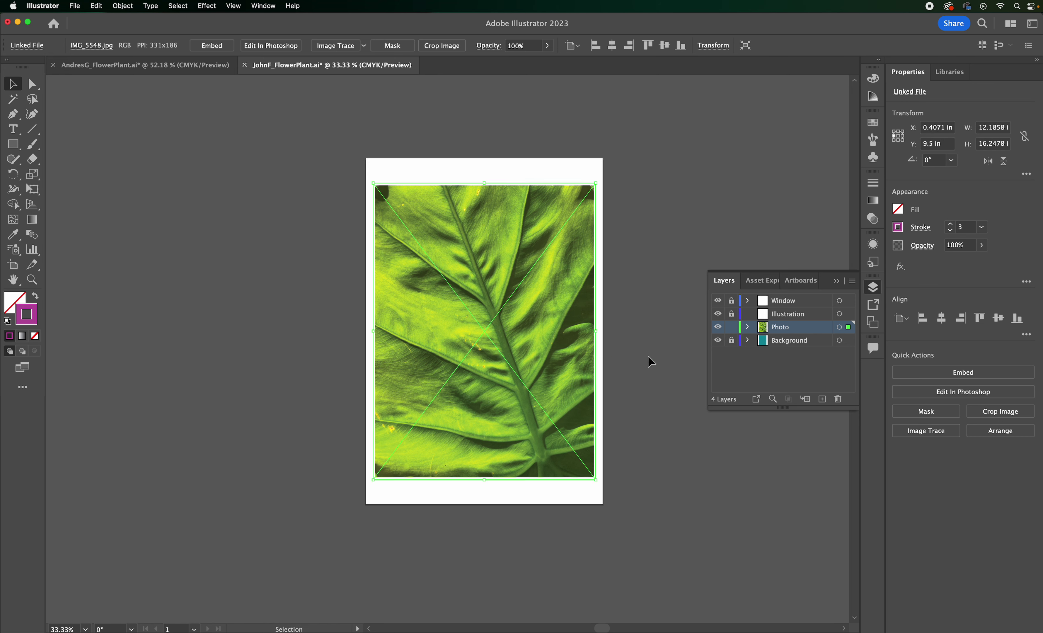
pyautogui.click(733, 327)
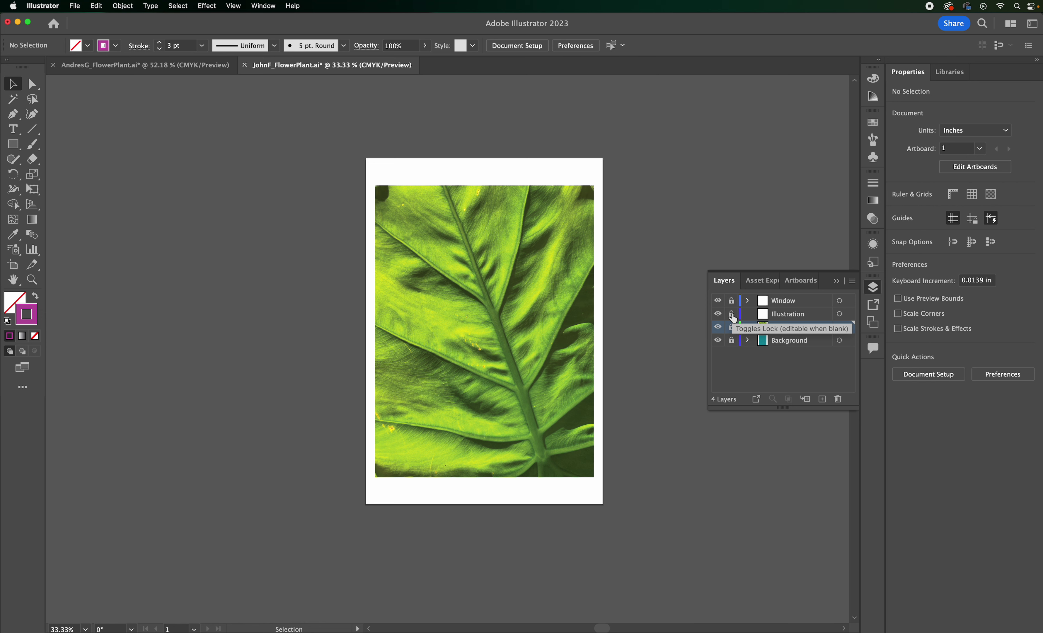
# Step: Unlock and target the Illustration layer, pick the Pen tool and zoom to 100%
pyautogui.click(732, 315)
pyautogui.click(799, 318)
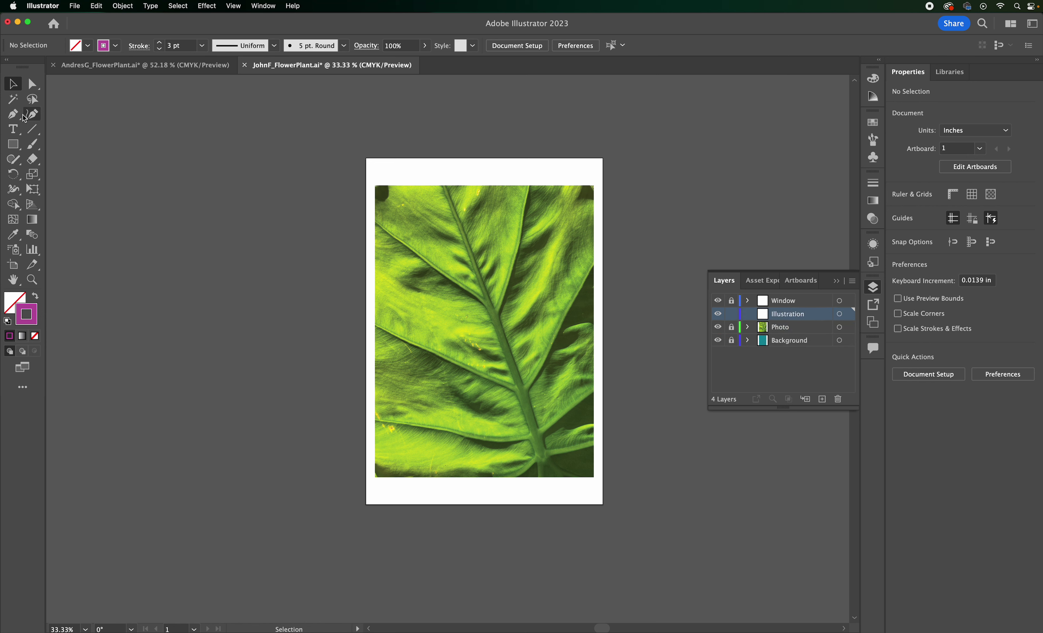
pyautogui.click(14, 114)
pyautogui.press('super+0')
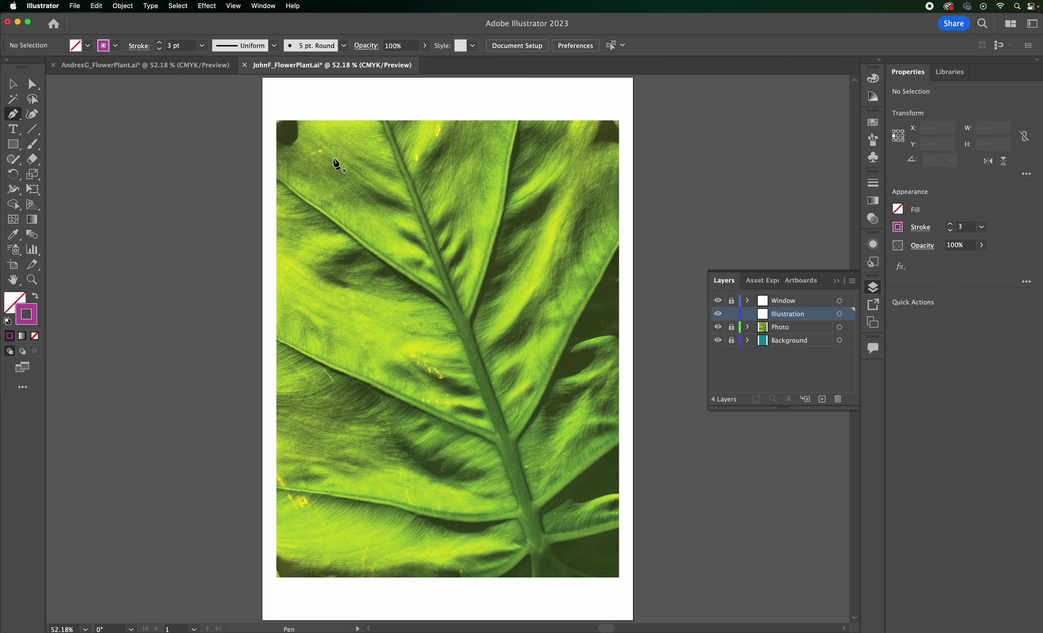
pyautogui.press('super+1')
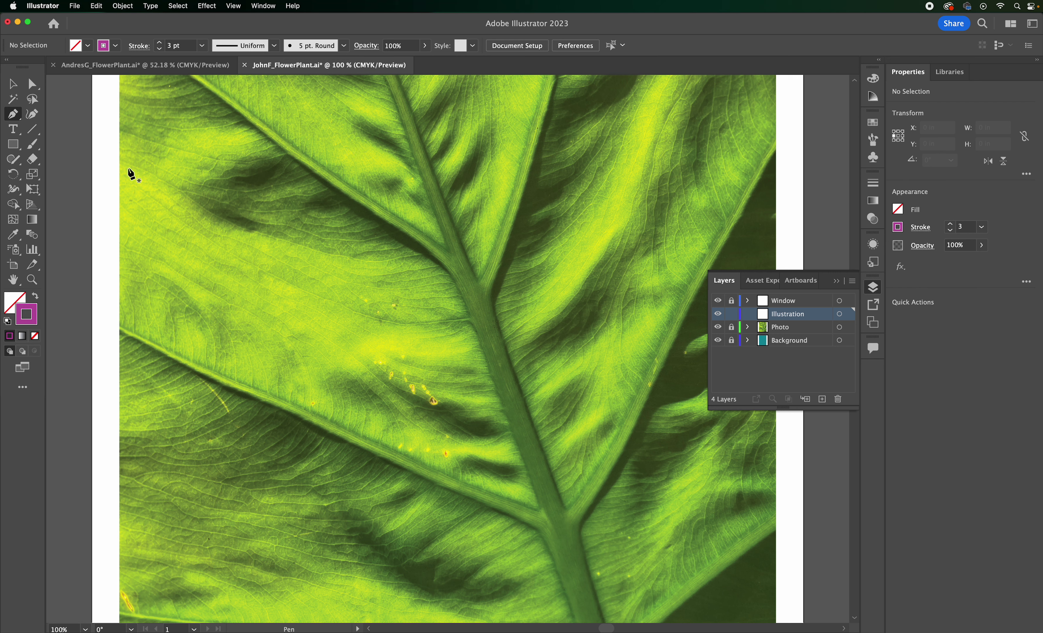
# Step: Sketch a trial Pen path of corner and curved points around the leaf and its upper vein
pyautogui.click(159, 218)
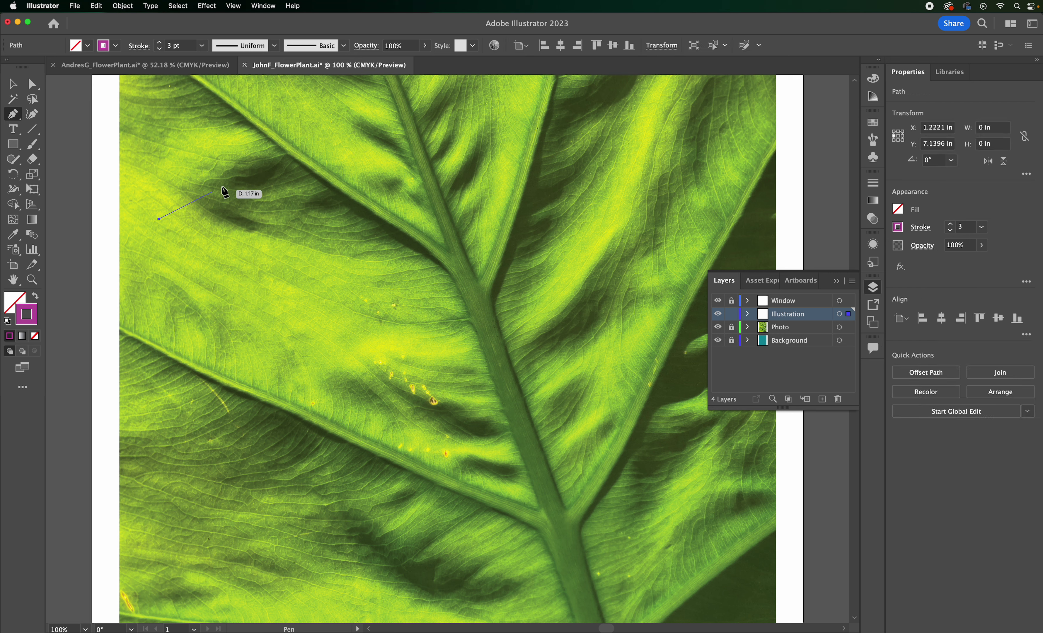
pyautogui.click(261, 160)
pyautogui.click(352, 230)
pyautogui.click(279, 340)
pyautogui.click(432, 374)
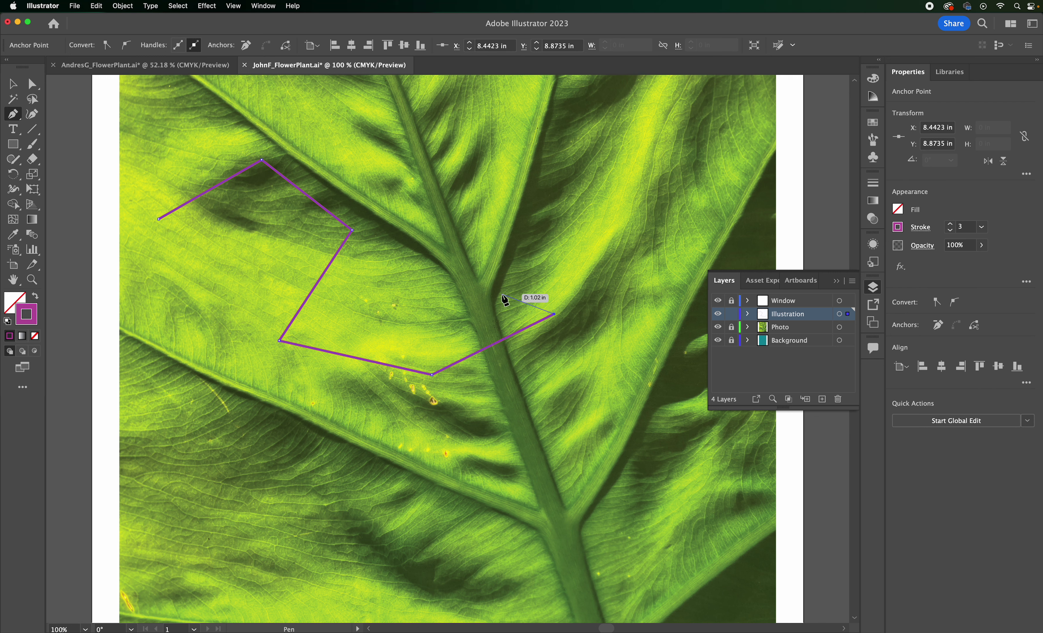
pyautogui.moveTo(615, 206); pyautogui.dragTo(617, 206)
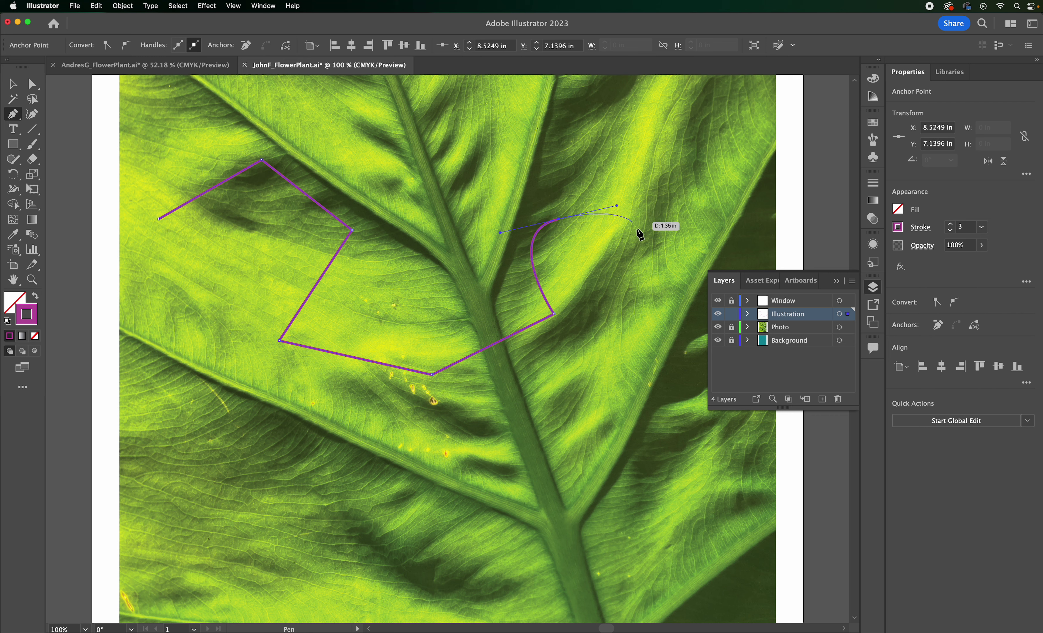
pyautogui.moveTo(670, 259); pyautogui.dragTo(729, 235)
pyautogui.moveTo(651, 147); pyautogui.dragTo(518, 138)
pyautogui.moveTo(437, 178); pyautogui.dragTo(370, 307)
pyautogui.moveTo(445, 318); pyautogui.dragTo(309, 326)
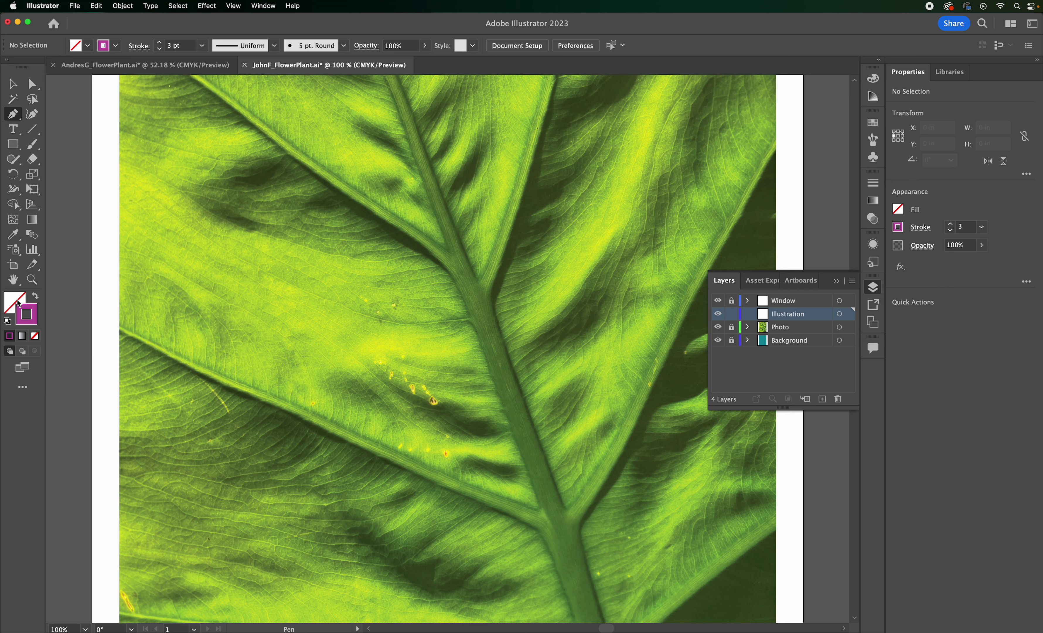
# Step: Draw a curved pen path along a leaf vein down to the lower vein
pyautogui.click(162, 264)
pyautogui.moveTo(319, 265)
pyautogui.mouseDown()
pyautogui.moveTo(312, 373)
pyautogui.moveTo(326, 345)
pyautogui.mouseUp()
pyautogui.moveTo(267, 445); pyautogui.dragTo(261, 502)
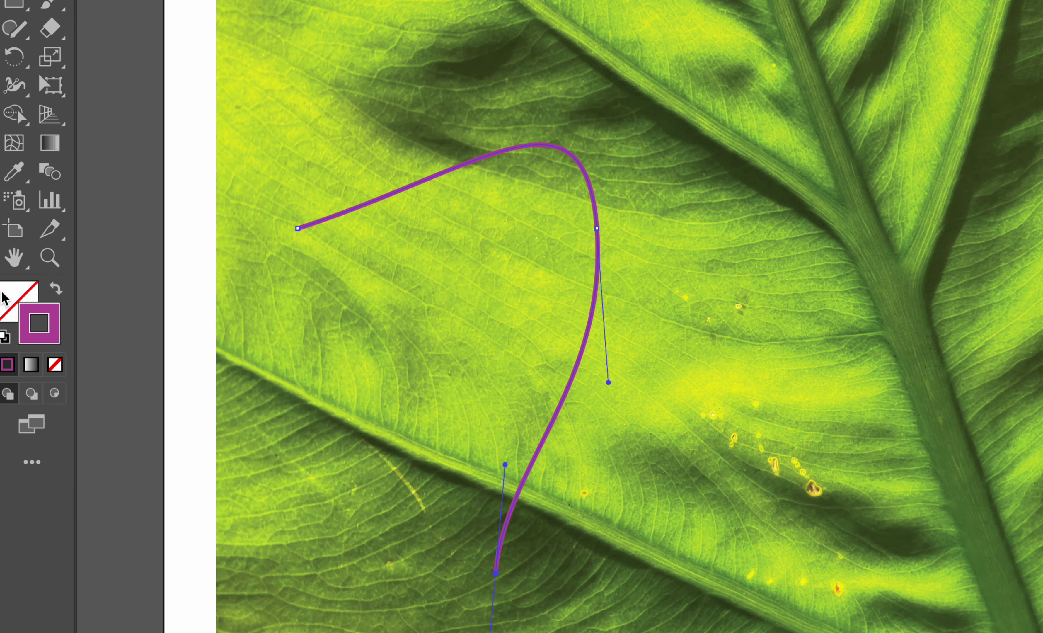
# Step: Set the path's stroke colour to orange FF7F08 in the Color Picker
pyautogui.doubleClick(39, 318)
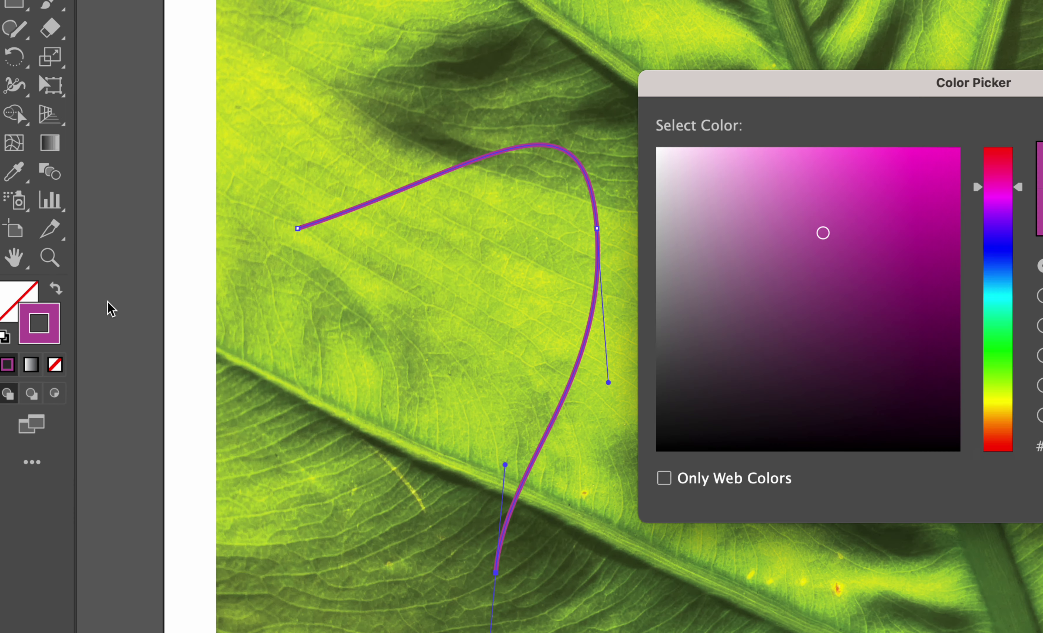
pyautogui.click(997, 410)
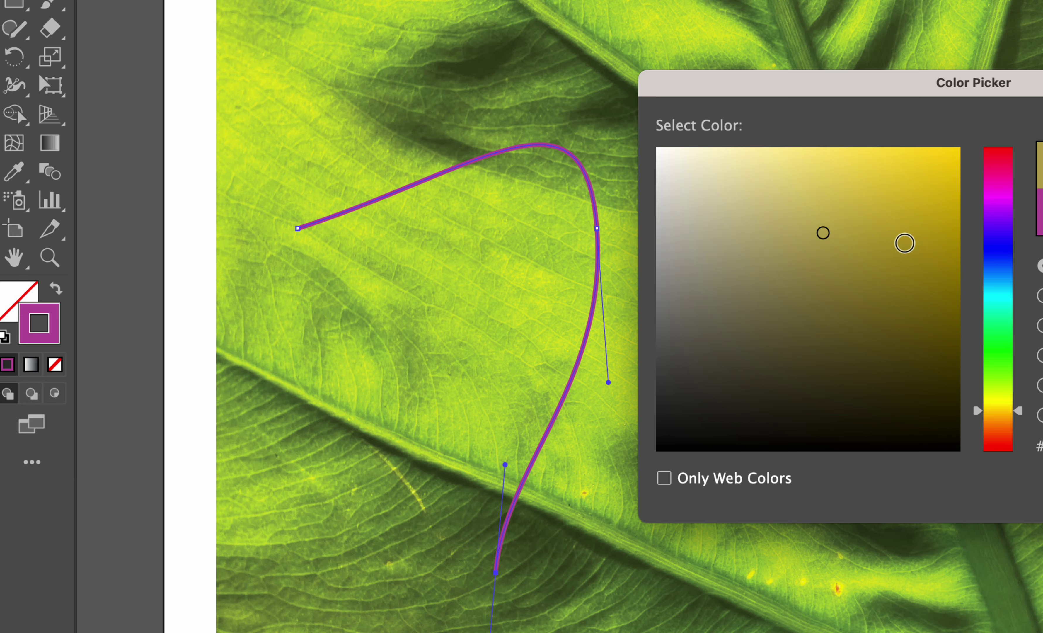
pyautogui.click(945, 151)
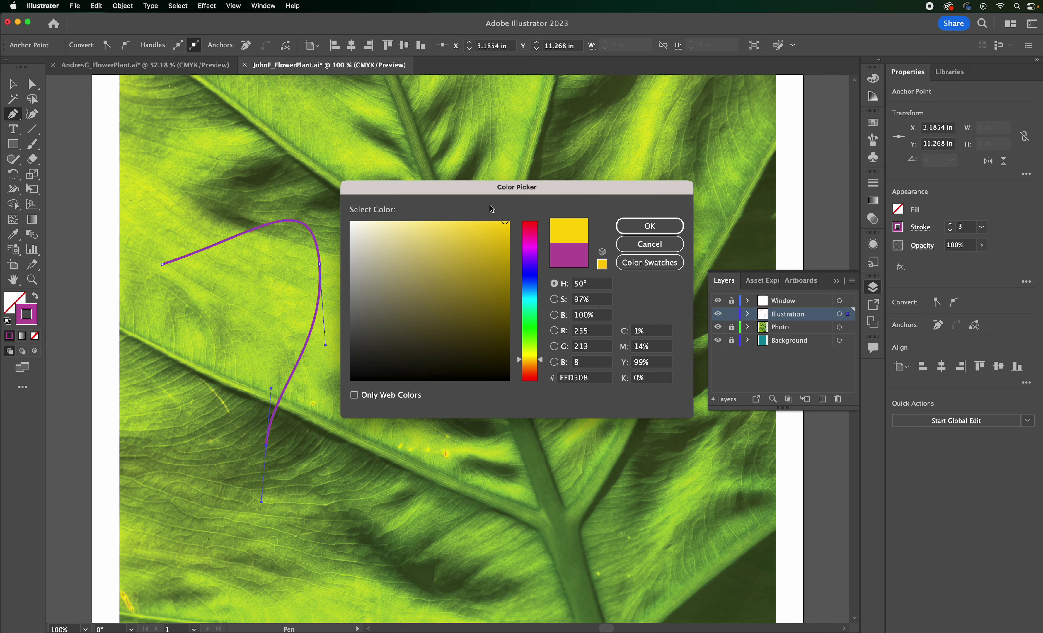
pyautogui.click(649, 226)
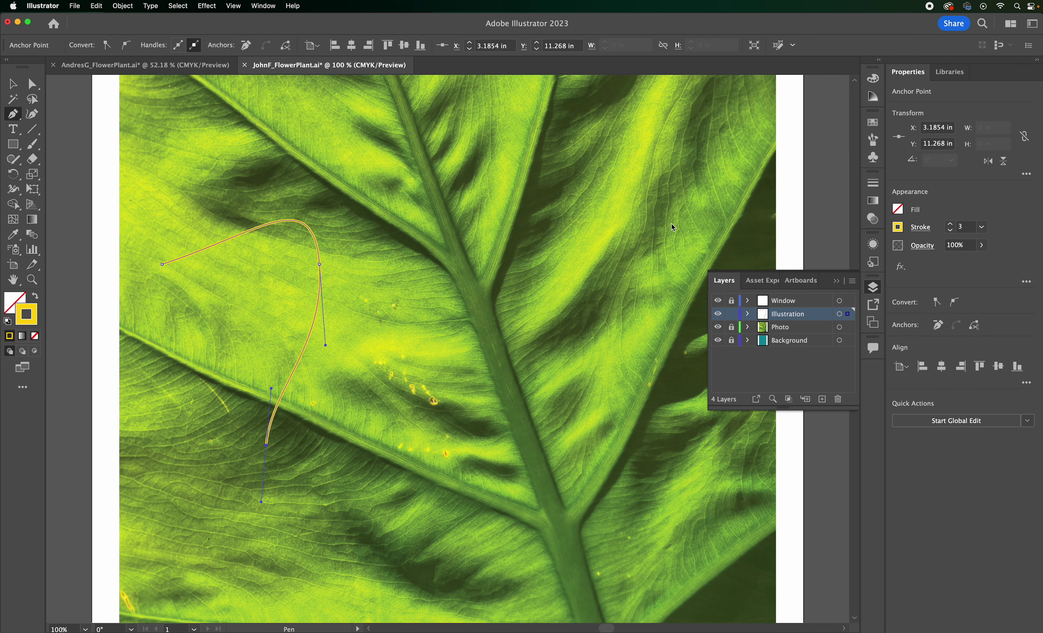
pyautogui.doubleClick(27, 314)
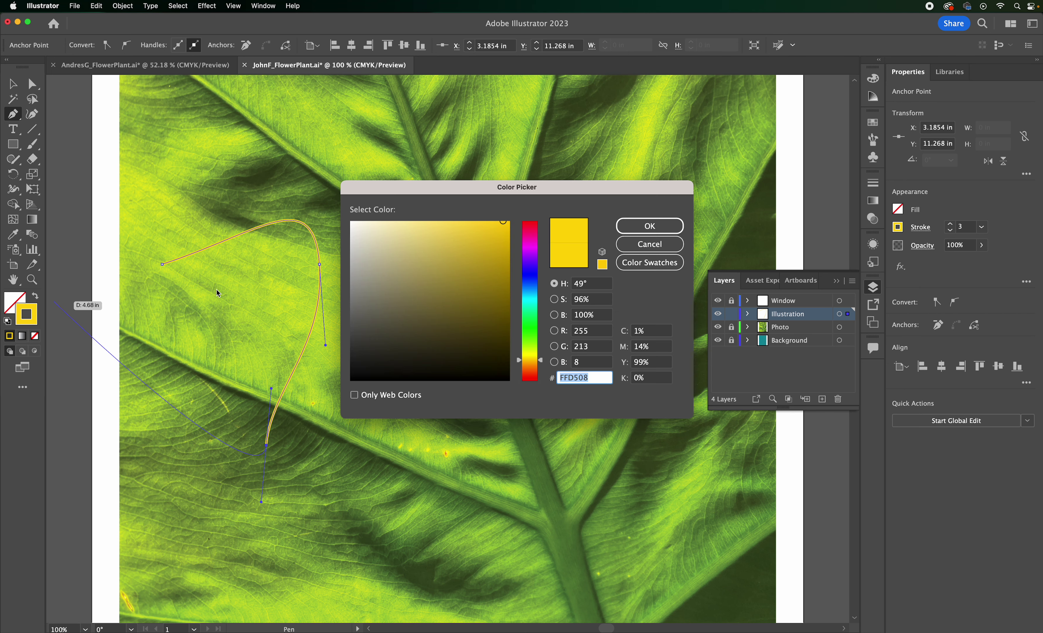
pyautogui.click(533, 368)
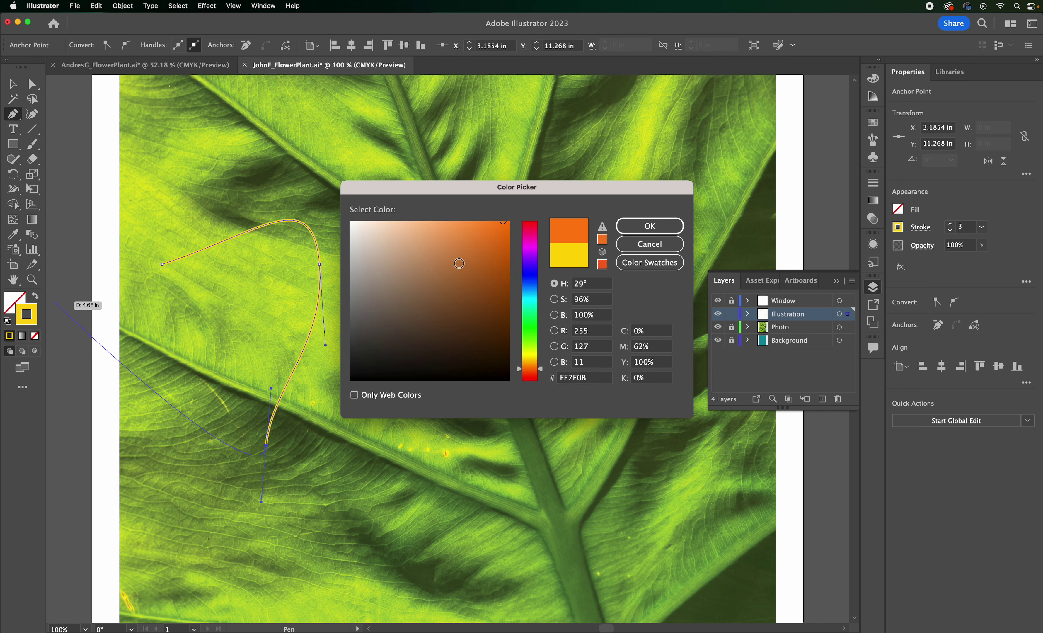
pyautogui.click(631, 231)
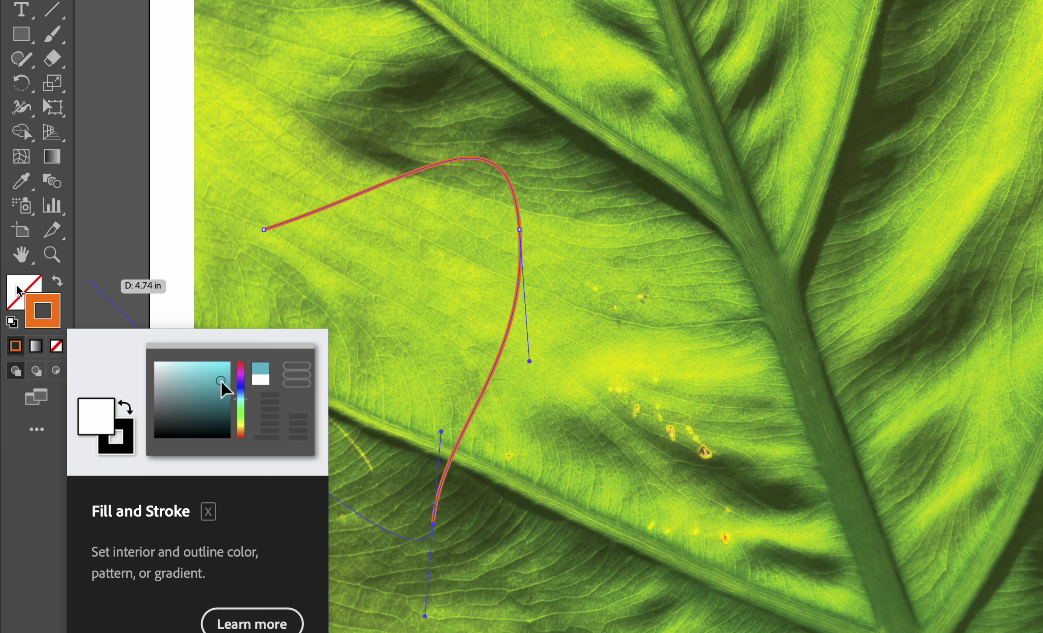
# Step: Try a cyan fill, then set the fill to None and bring the Stroke swatch forward
pyautogui.doubleClick(48, 302)
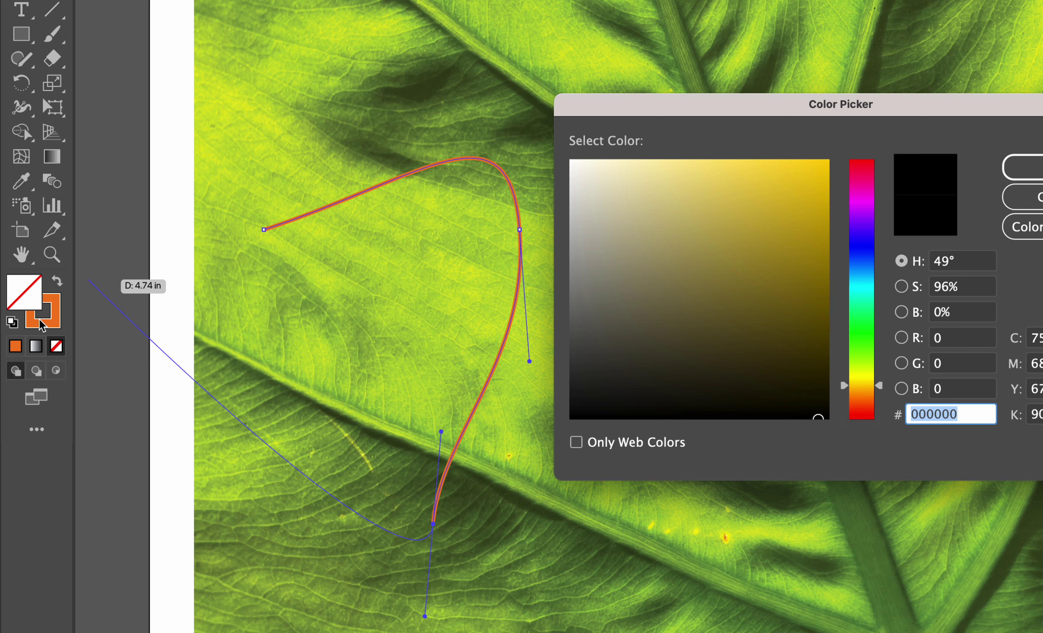
pyautogui.click(861, 292)
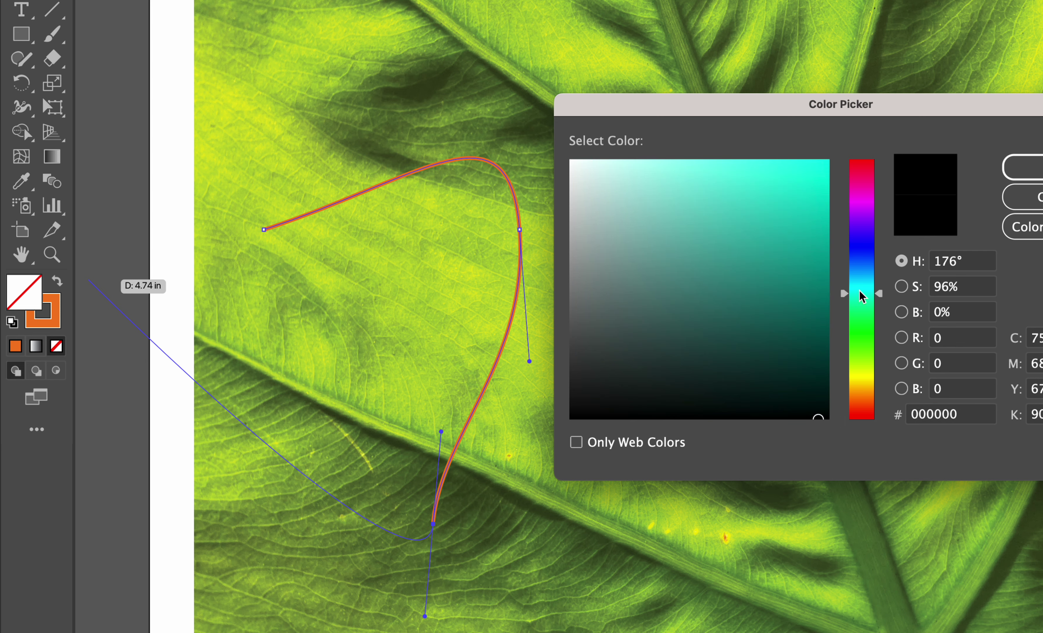
pyautogui.click(828, 161)
pyautogui.click(1023, 168)
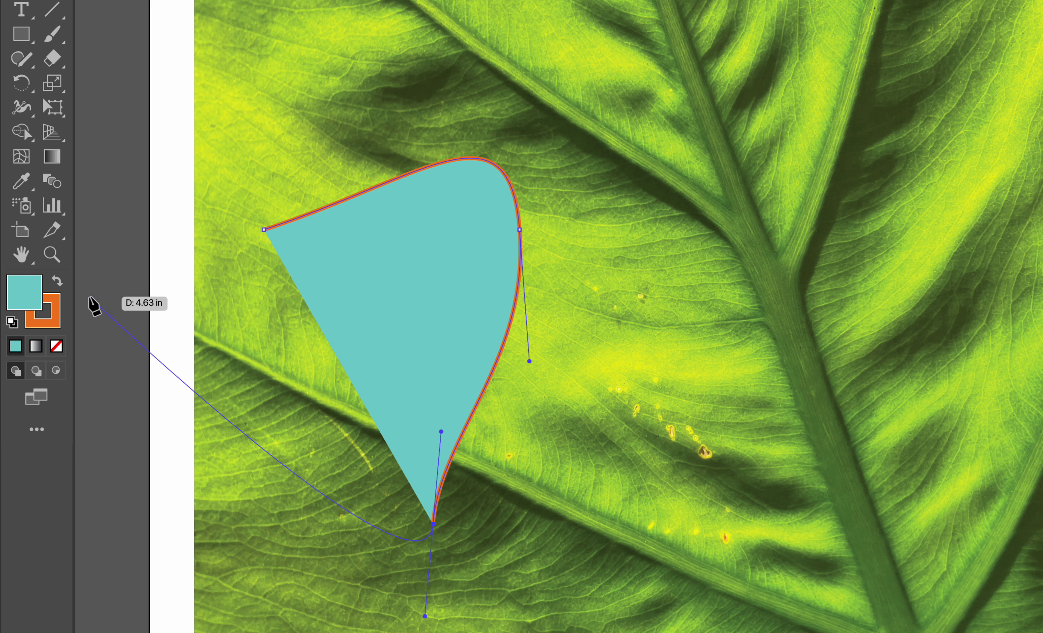
pyautogui.click(55, 350)
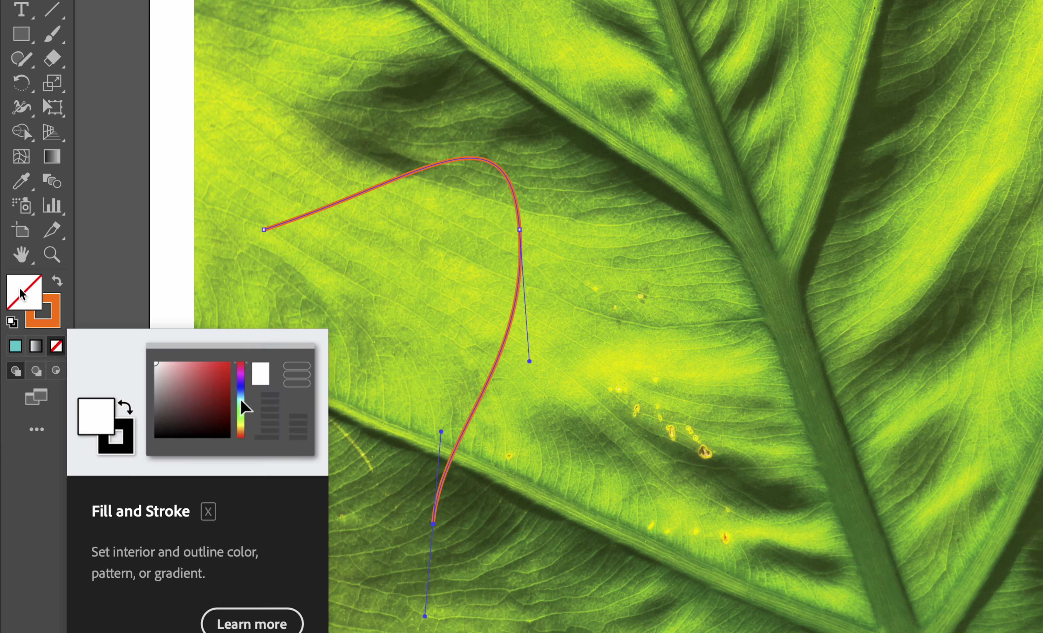
pyautogui.click(53, 308)
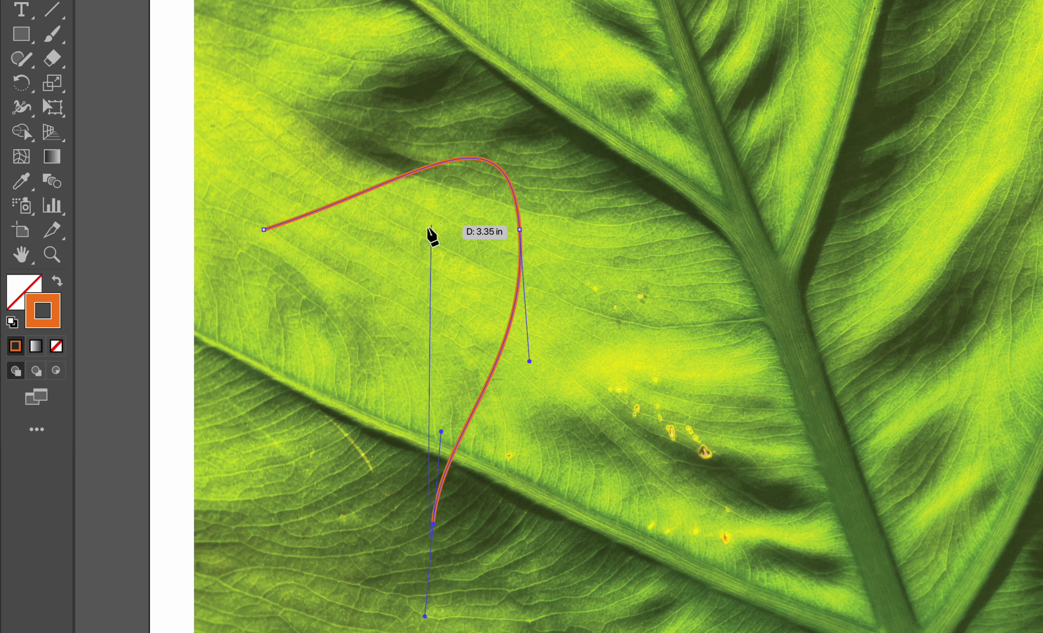
# Step: Delete the unfinished curved path and zoom in on the leaf photo
pyautogui.press('BackSpace')
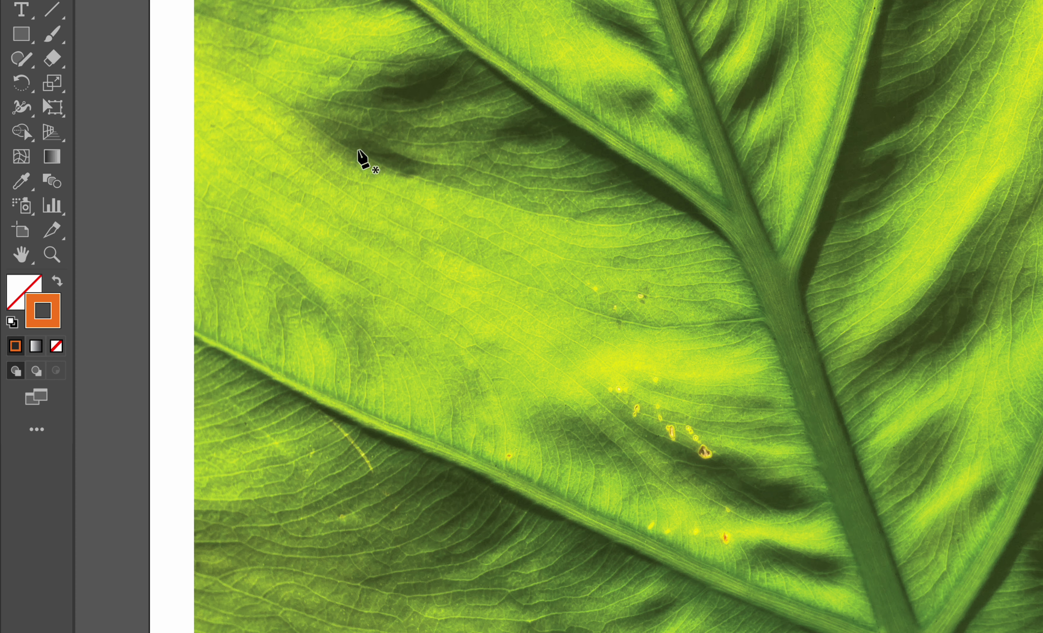
pyautogui.press('a')
pyautogui.hotkey('ctrl', '+')
pyautogui.hotkey('ctrl', '+')
pyautogui.hotkey('ctrl', '+')
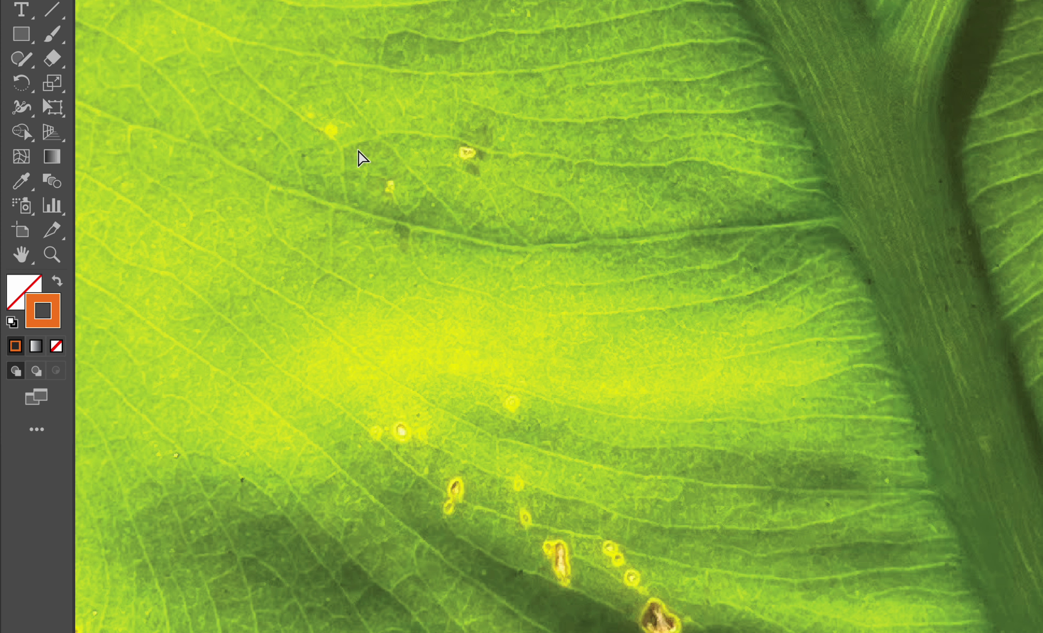
pyautogui.hotkey('ctrl', '-')
pyautogui.hotkey('ctrl', '-')
pyautogui.hotkey('ctrl', '-')
pyautogui.hotkey('ctrl', '-')
pyautogui.hotkey('ctrl', '+')
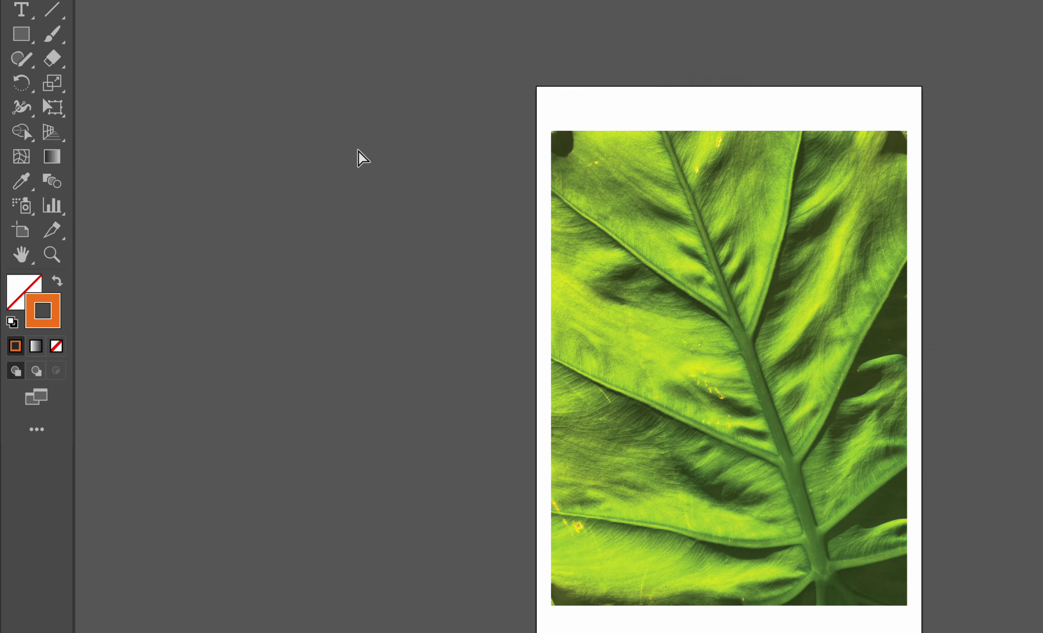
pyautogui.hotkey('ctrl', '+')
pyautogui.press('p')
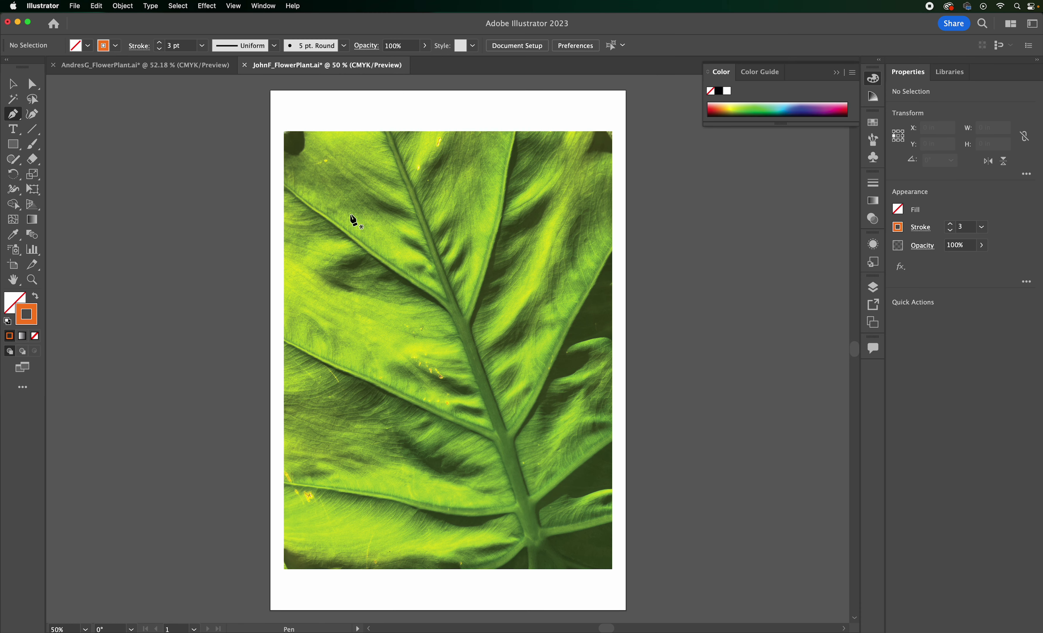
# Step: Pan and zoom to the leaf's top-left corner and begin a pen path there
pyautogui.scroll(10, 351, 216)
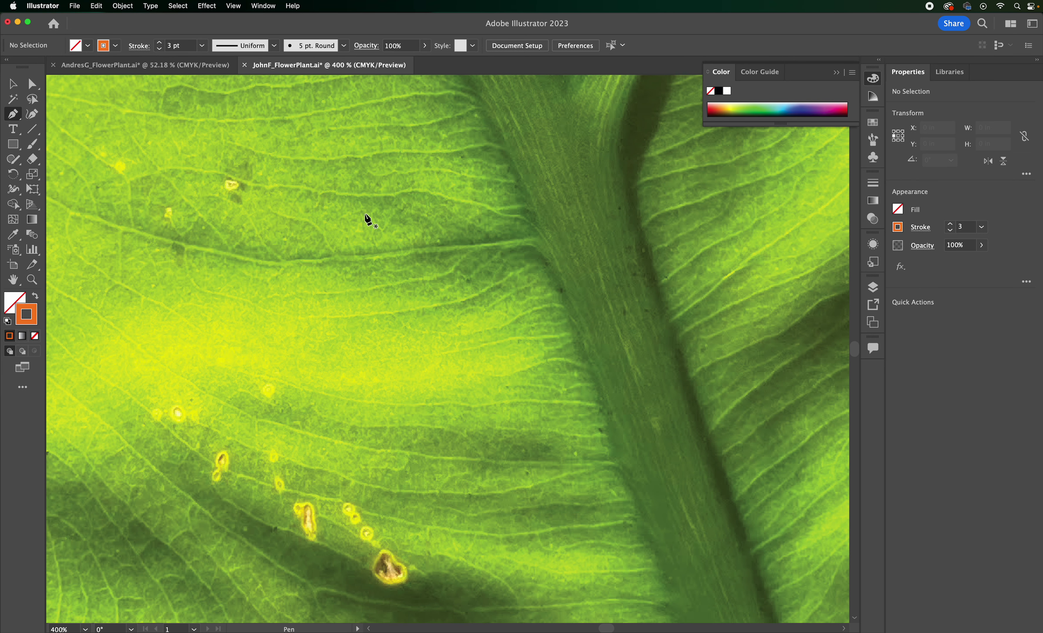
pyautogui.press('space')
pyautogui.press('space')
pyautogui.moveTo(263, 235); pyautogui.dragTo(371, 288)
pyautogui.moveTo(291, 221); pyautogui.dragTo(341, 422)
pyautogui.press('super+minus')
pyautogui.press('super+minus')
pyautogui.press('super+minus')
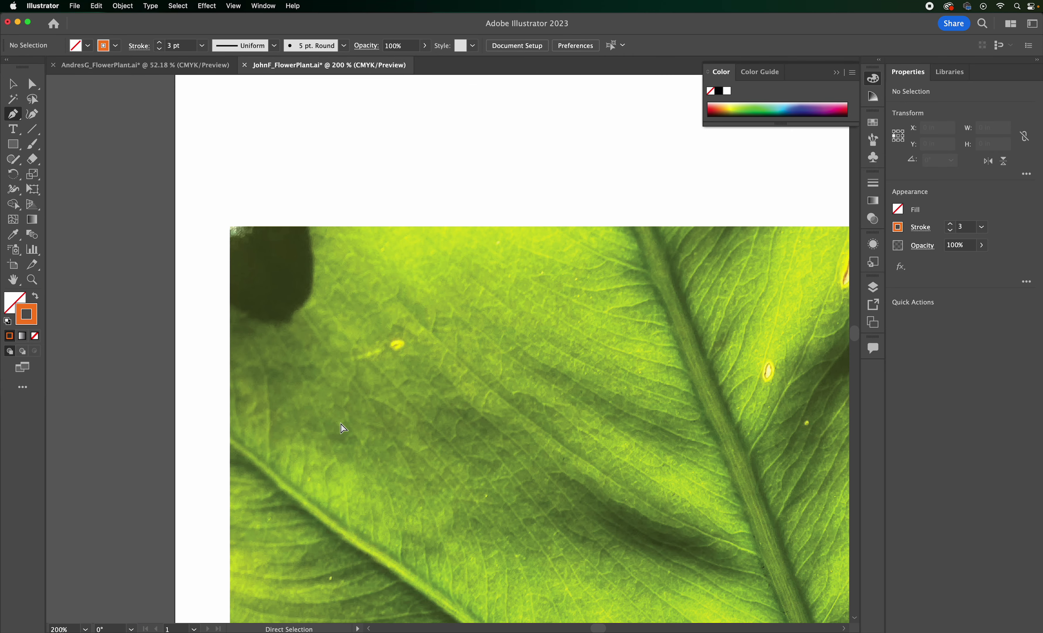
pyautogui.press('super+minus')
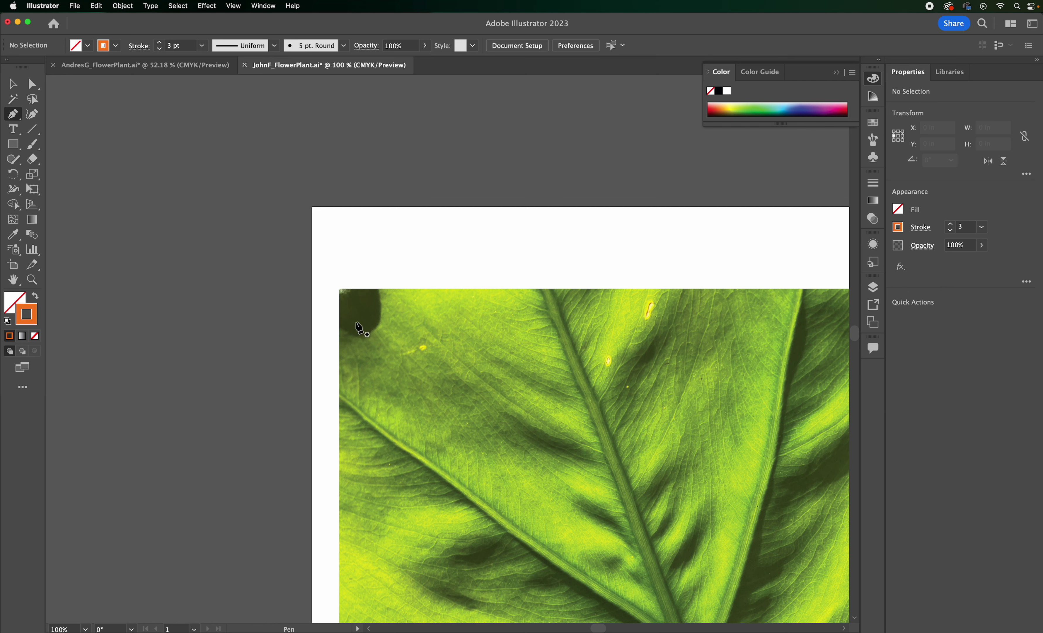
pyautogui.click(330, 320)
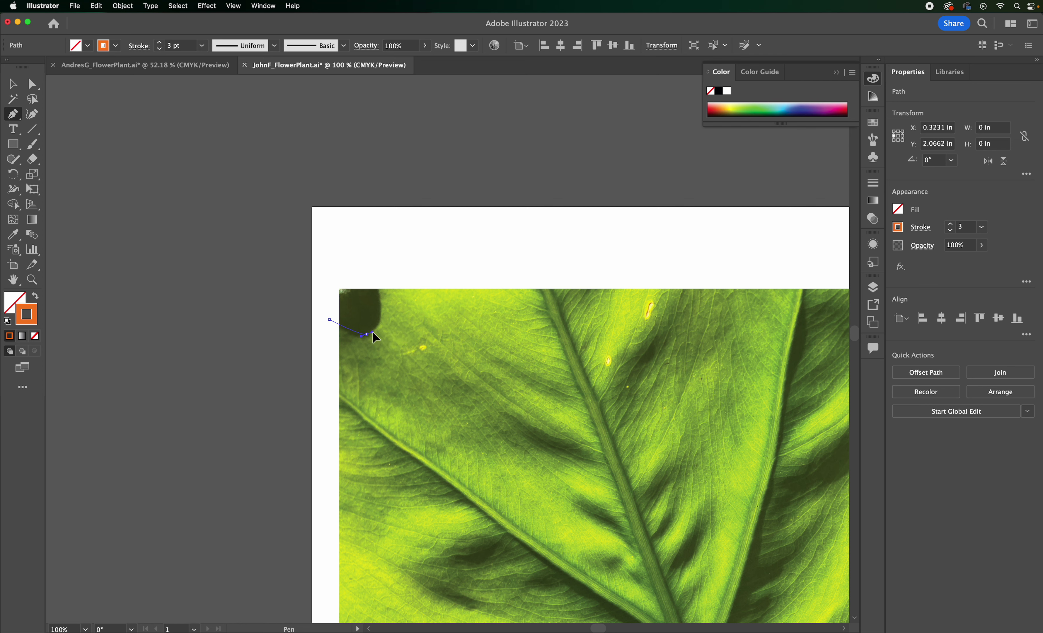
# Step: Outline the dark top-left corner patch as a closed orange shape
pyautogui.moveTo(377, 282); pyautogui.dragTo(367, 257)
pyautogui.click(330, 272)
pyautogui.click(330, 320)
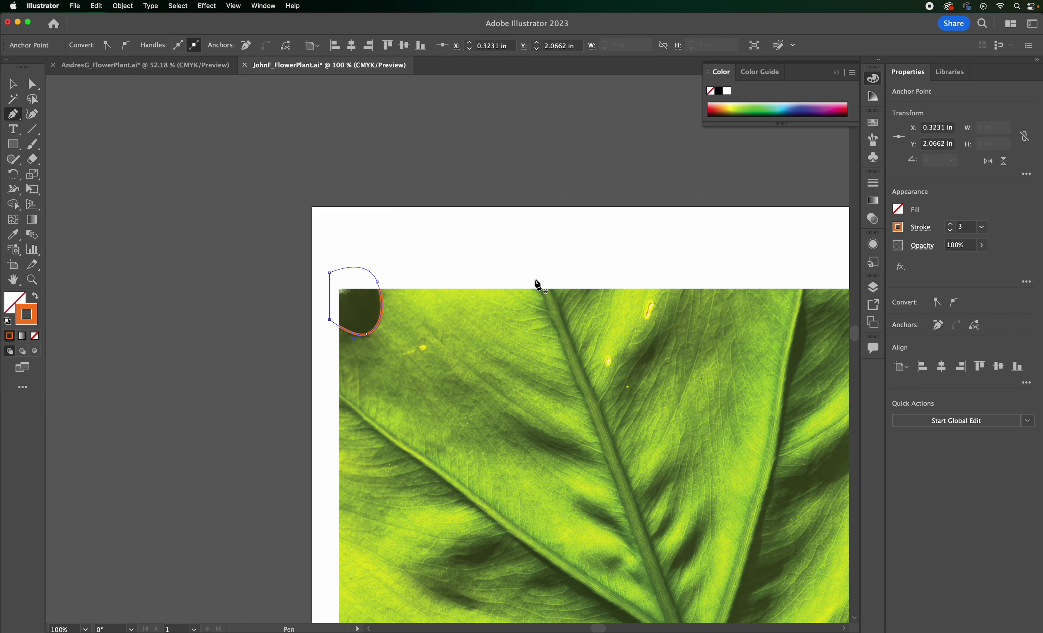
# Step: Trace the main midrib downward with curved anchors to where the side vein branches
pyautogui.press('super+equal')
pyautogui.moveTo(536, 279); pyautogui.dragTo(444, 179)
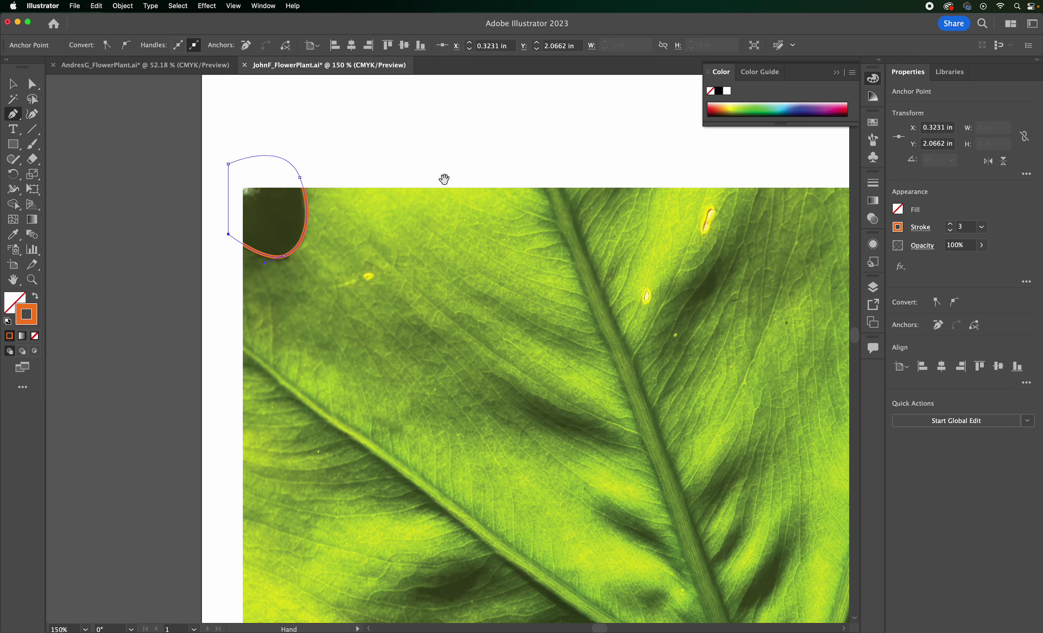
pyautogui.click(539, 181)
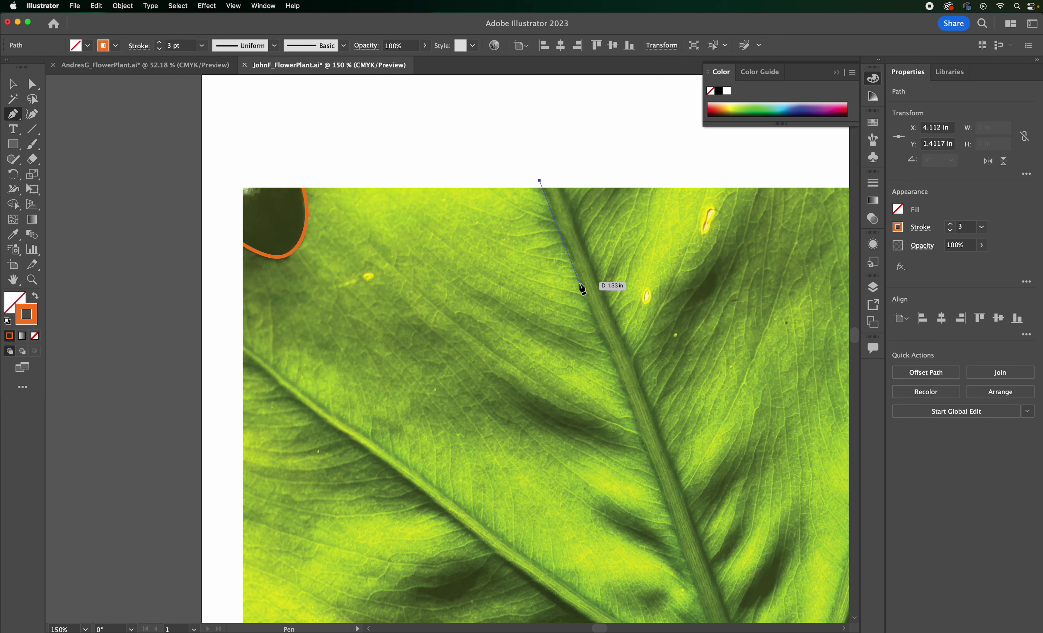
pyautogui.click(599, 320)
pyautogui.click(603, 338)
pyautogui.moveTo(593, 312); pyautogui.dragTo(545, 222)
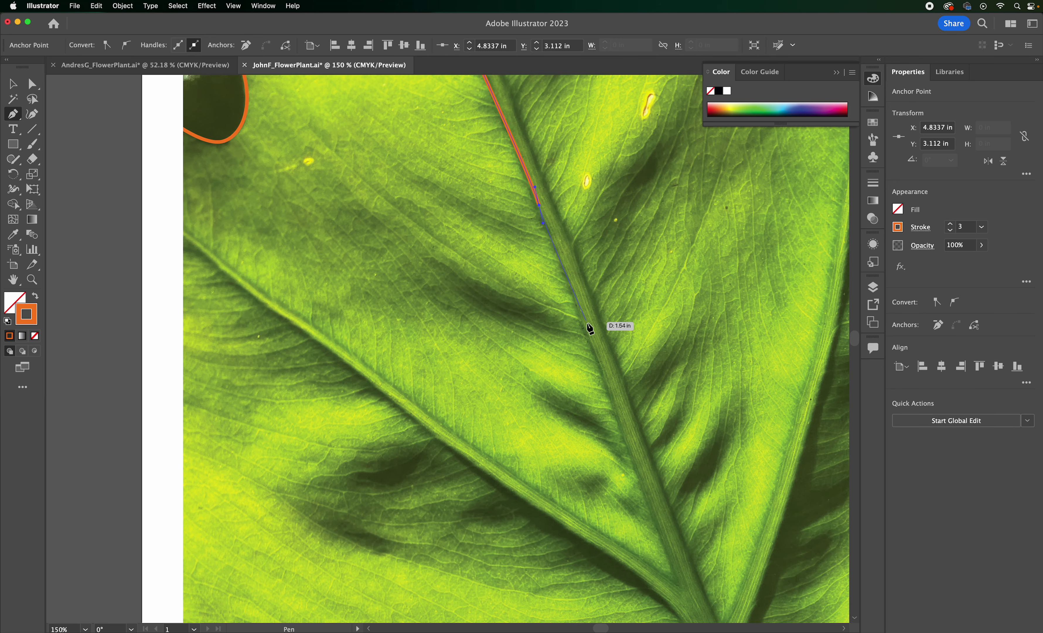
pyautogui.moveTo(587, 333); pyautogui.dragTo(554, 235)
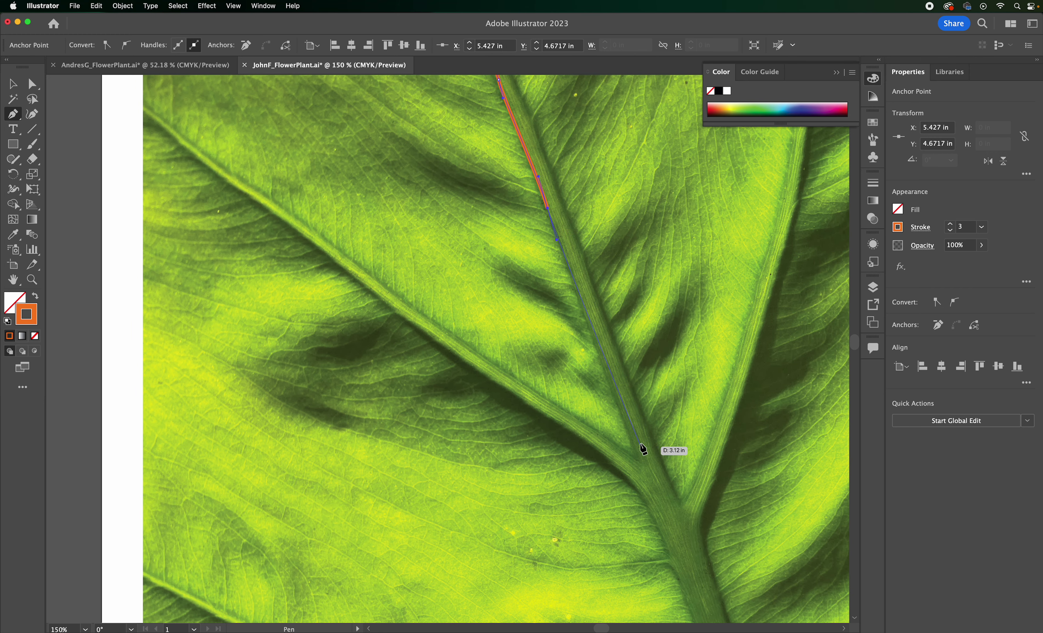
pyautogui.moveTo(622, 418); pyautogui.dragTo(632, 460)
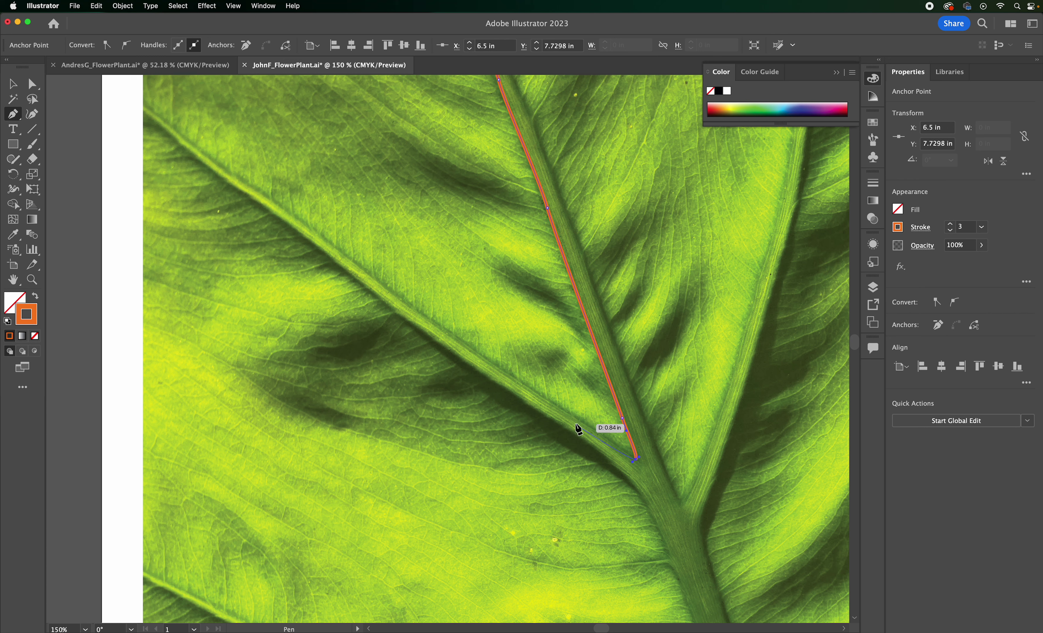
pyautogui.moveTo(563, 411); pyautogui.dragTo(489, 411)
pyautogui.scroll(5, 512, 409)
pyautogui.hscroll(-4, 512, 410)
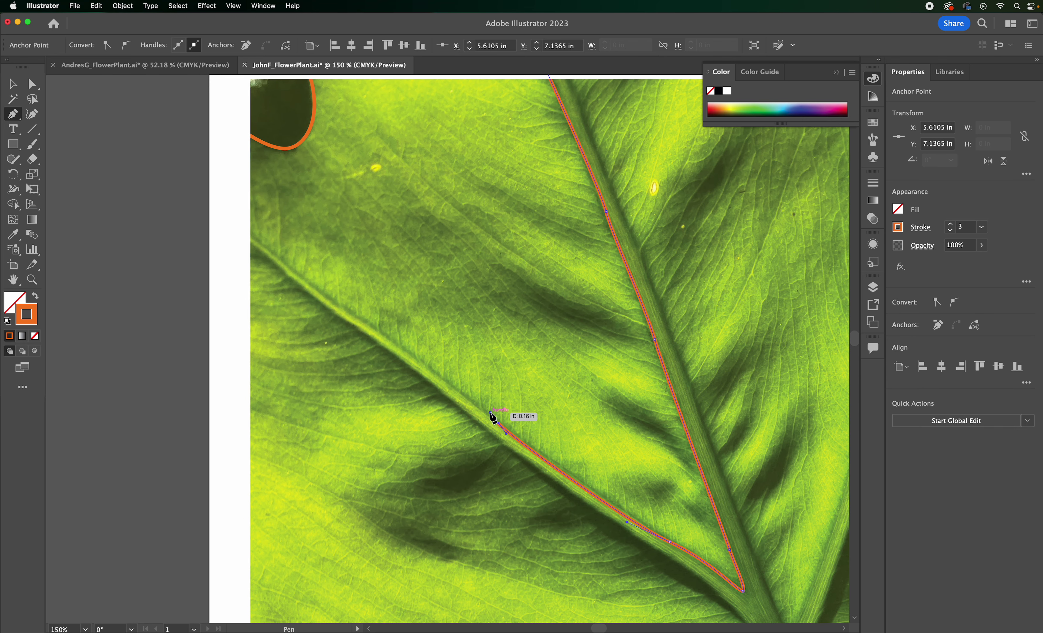
pyautogui.scroll(5, 478, 469)
pyautogui.hscroll(-3, 477, 469)
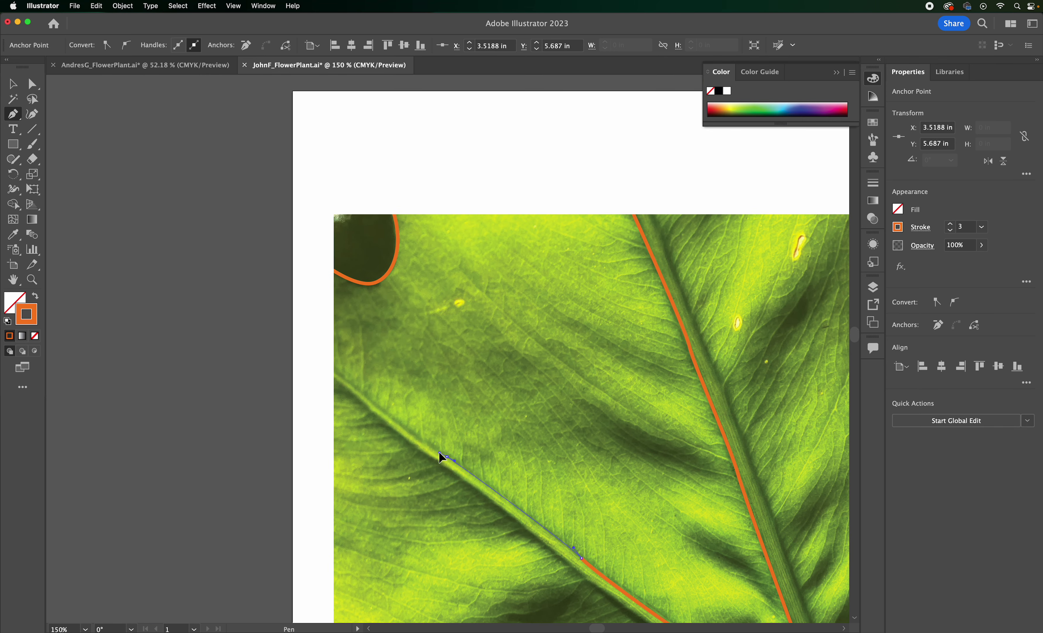
pyautogui.moveTo(446, 457); pyautogui.dragTo(438, 451)
pyautogui.press('Escape')
# Step: Trace both edges of the side vein down to where it meets the midrib
pyautogui.moveTo(314, 353); pyautogui.dragTo(317, 358)
pyautogui.moveTo(354, 396); pyautogui.dragTo(362, 404)
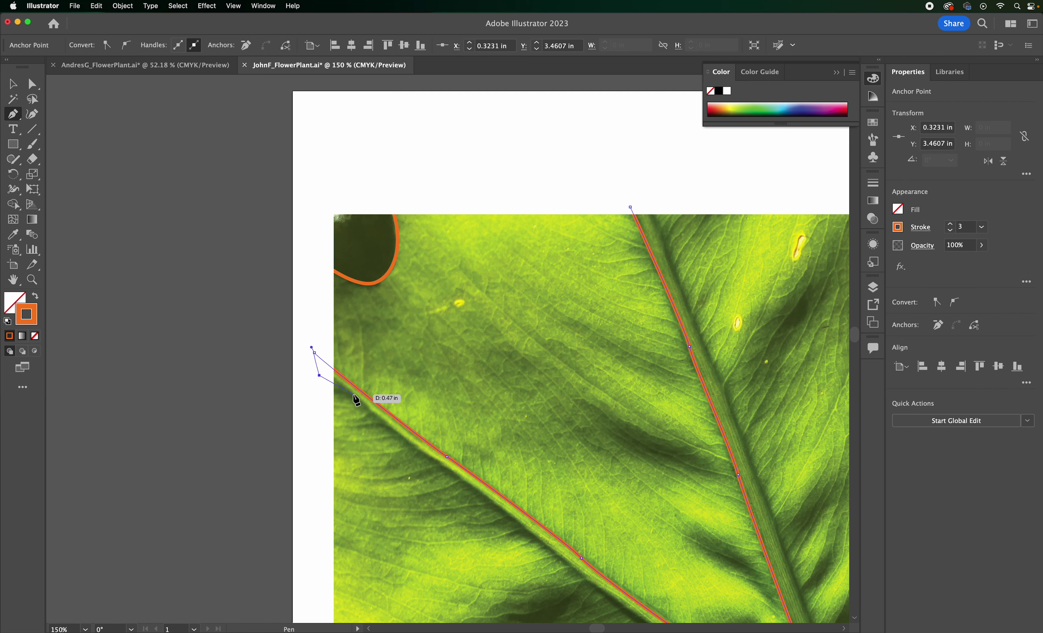
pyautogui.moveTo(413, 445); pyautogui.dragTo(419, 449)
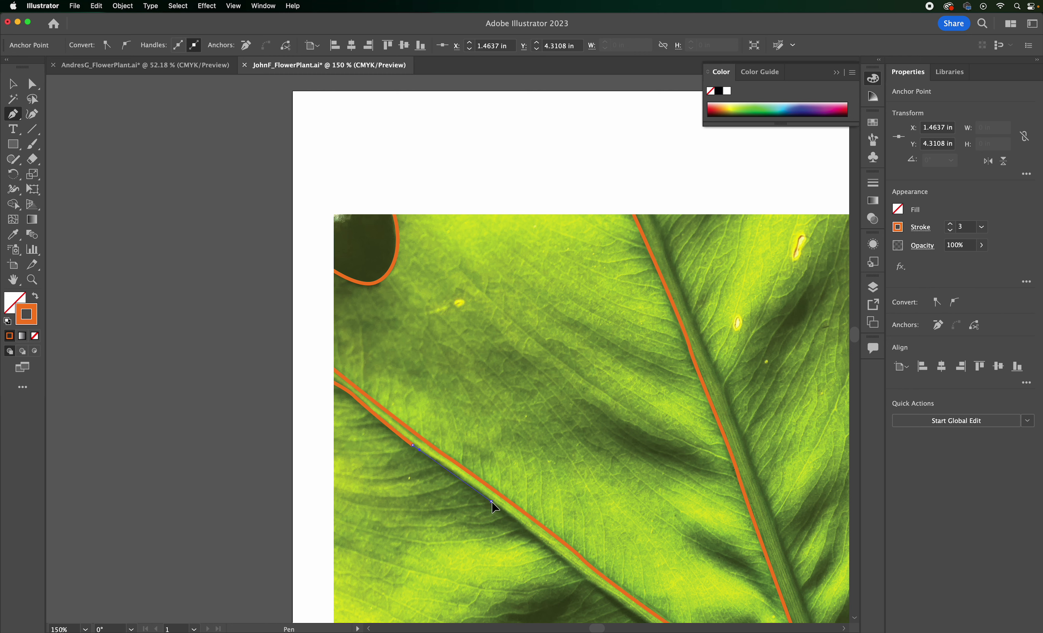
pyautogui.moveTo(492, 501); pyautogui.dragTo(497, 507)
pyautogui.scroll(-5, 497, 507)
pyautogui.hscroll(3, 497, 506)
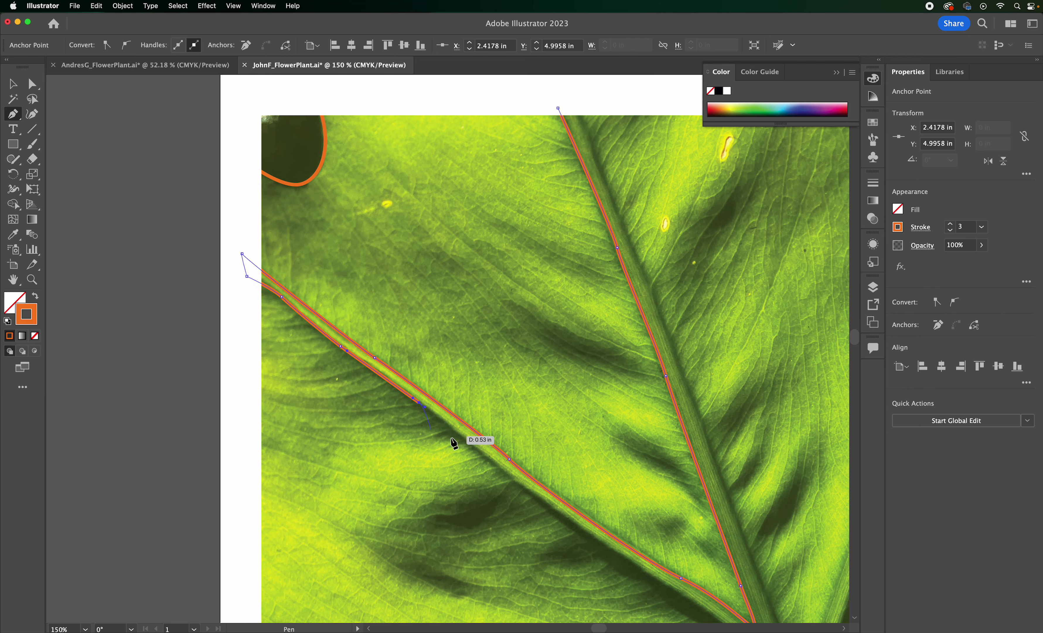
pyautogui.scroll(-4, 431, 426)
pyautogui.hscroll(3, 431, 426)
pyautogui.moveTo(421, 424); pyautogui.dragTo(433, 432)
pyautogui.moveTo(590, 541); pyautogui.dragTo(625, 557)
pyautogui.scroll(-5, 633, 563)
pyautogui.hscroll(4, 633, 563)
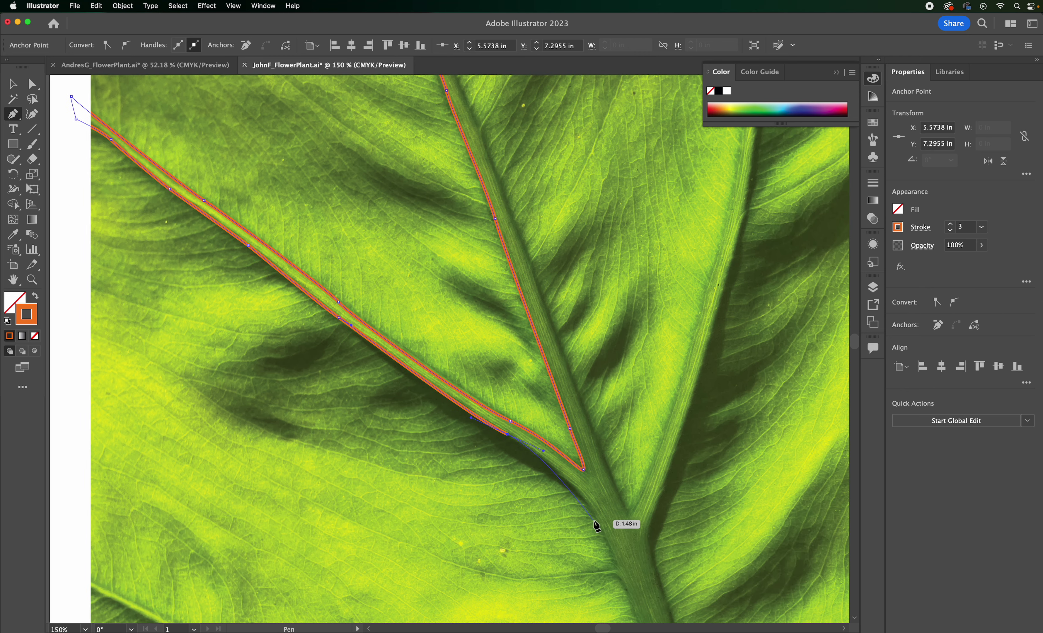
pyautogui.moveTo(597, 521); pyautogui.dragTo(603, 537)
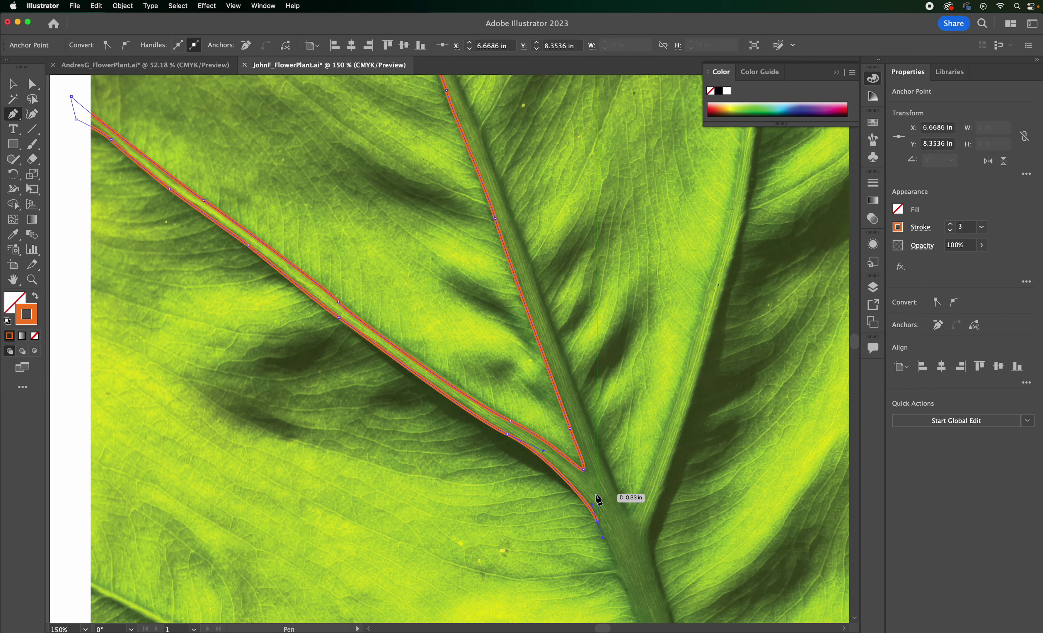
pyautogui.press('super+equal')
pyautogui.press('super+equal')
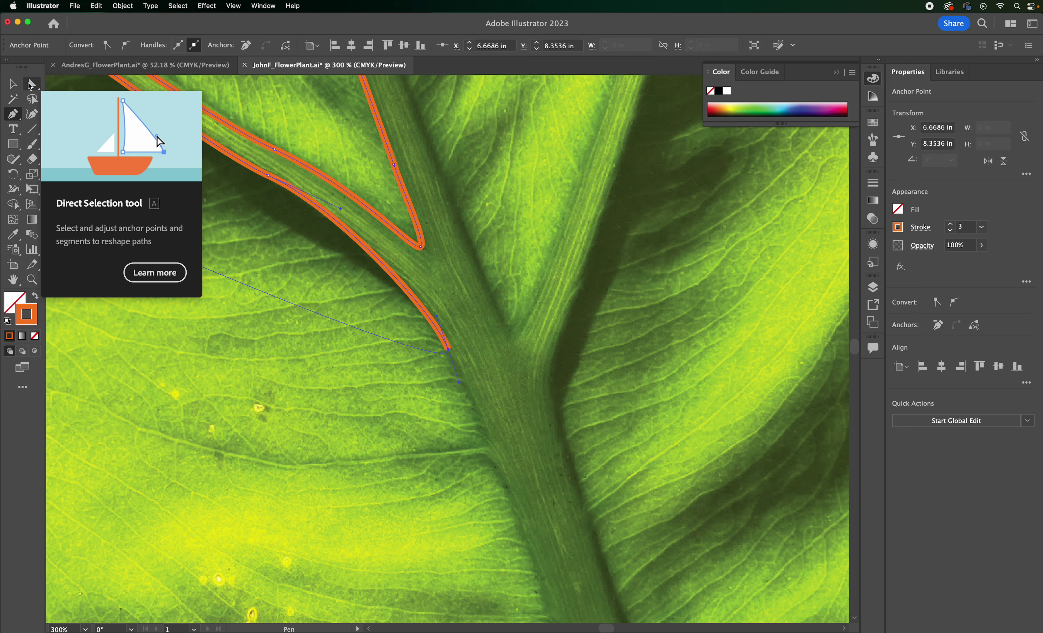
# Step: Undo an accidental move of the outline, then nudge its lower anchor onto the vein
pyautogui.click(13, 84)
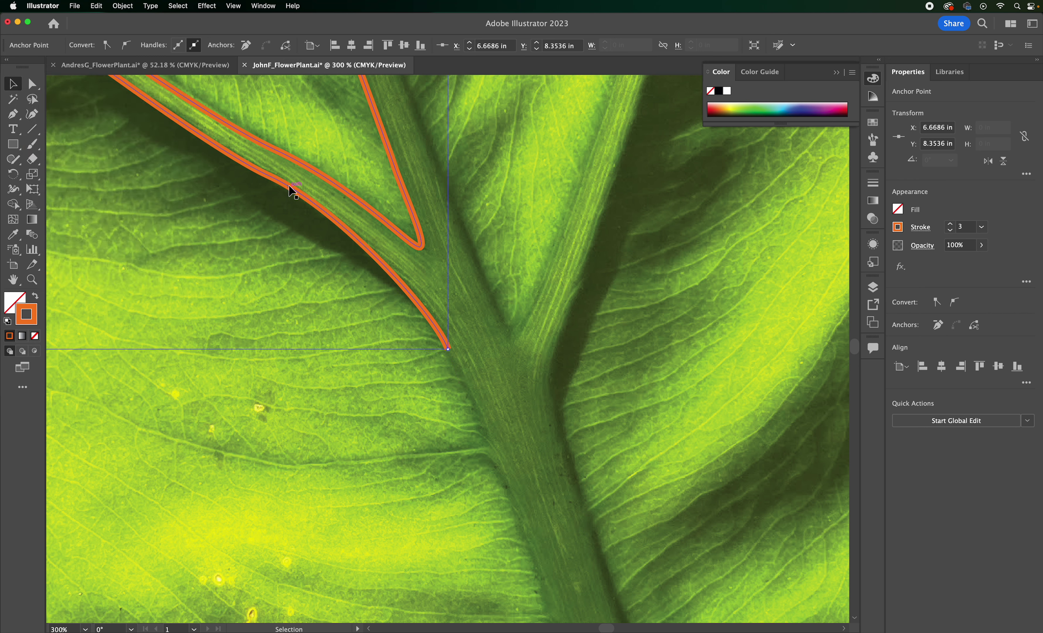
pyautogui.moveTo(286, 189); pyautogui.dragTo(507, 334)
pyautogui.press('cmd+z')
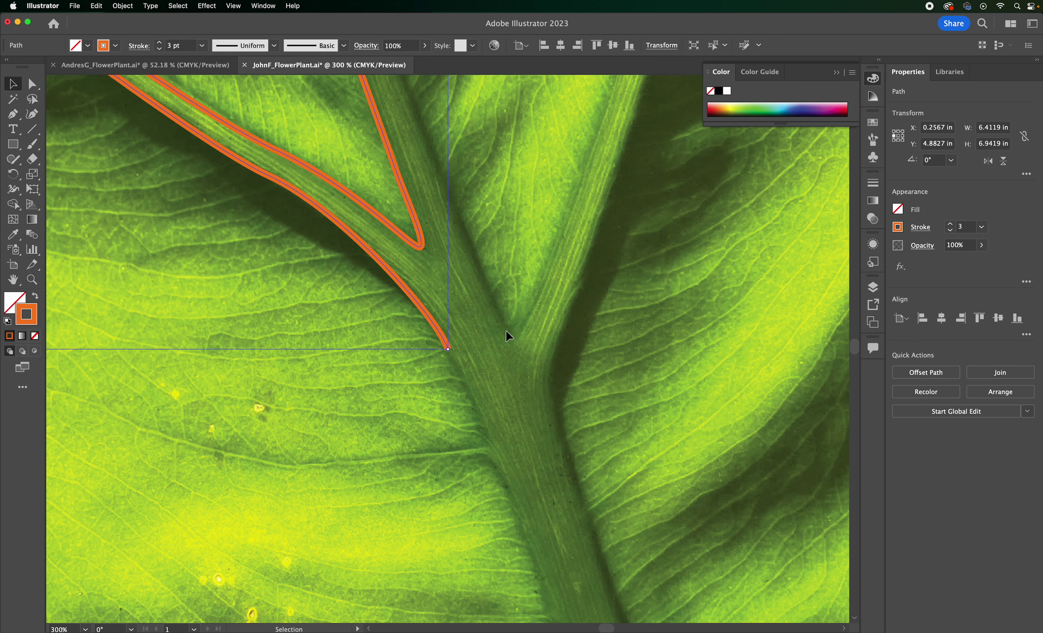
pyautogui.click(32, 85)
pyautogui.click(269, 175)
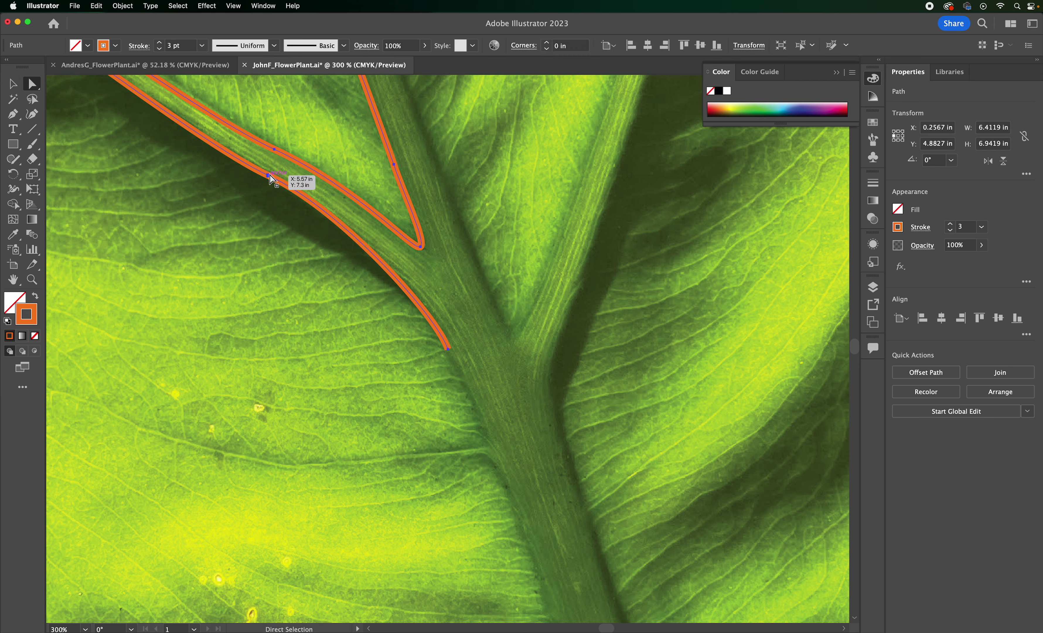
pyautogui.click(268, 176)
pyautogui.moveTo(268, 176); pyautogui.dragTo(240, 156)
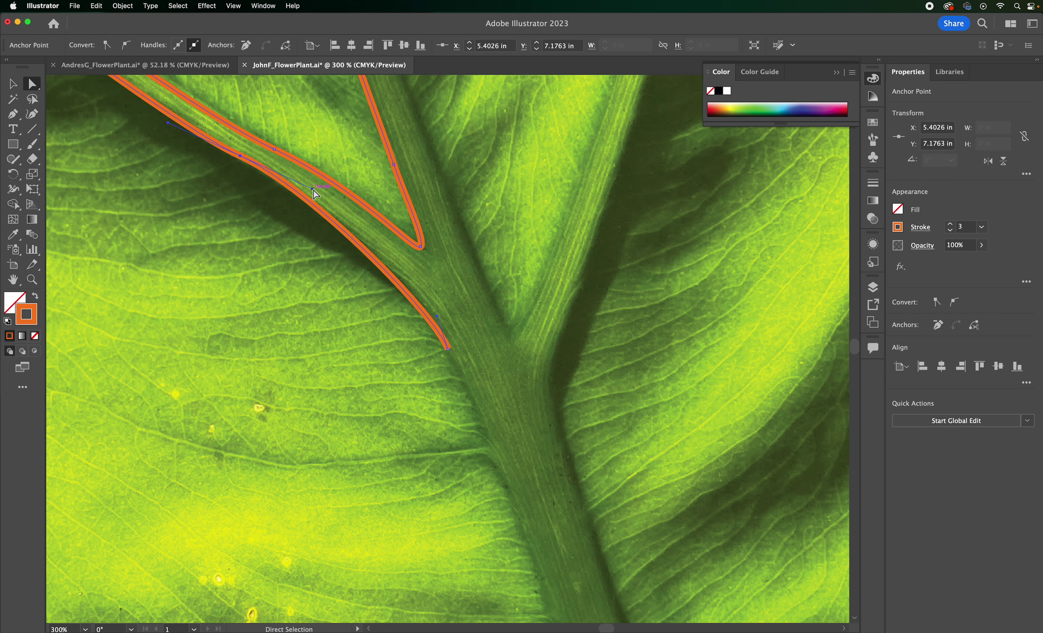
# Step: Reshape the outline's upper and lower curves and move its tip onto the vein fork
pyautogui.moveTo(312, 188); pyautogui.dragTo(385, 251)
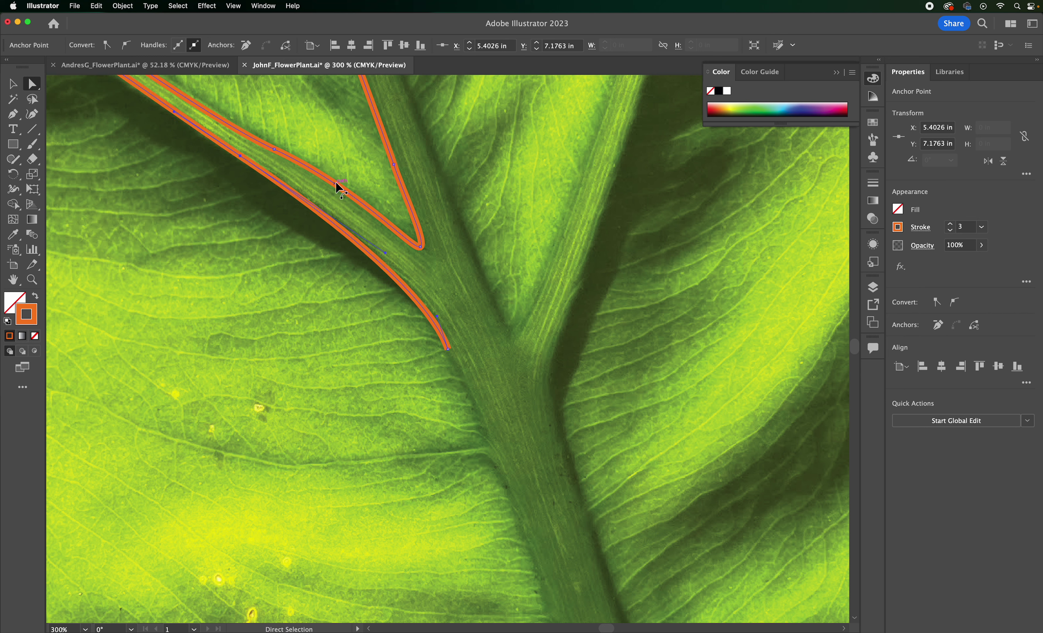
pyautogui.click(274, 149)
pyautogui.moveTo(360, 189); pyautogui.dragTo(312, 169)
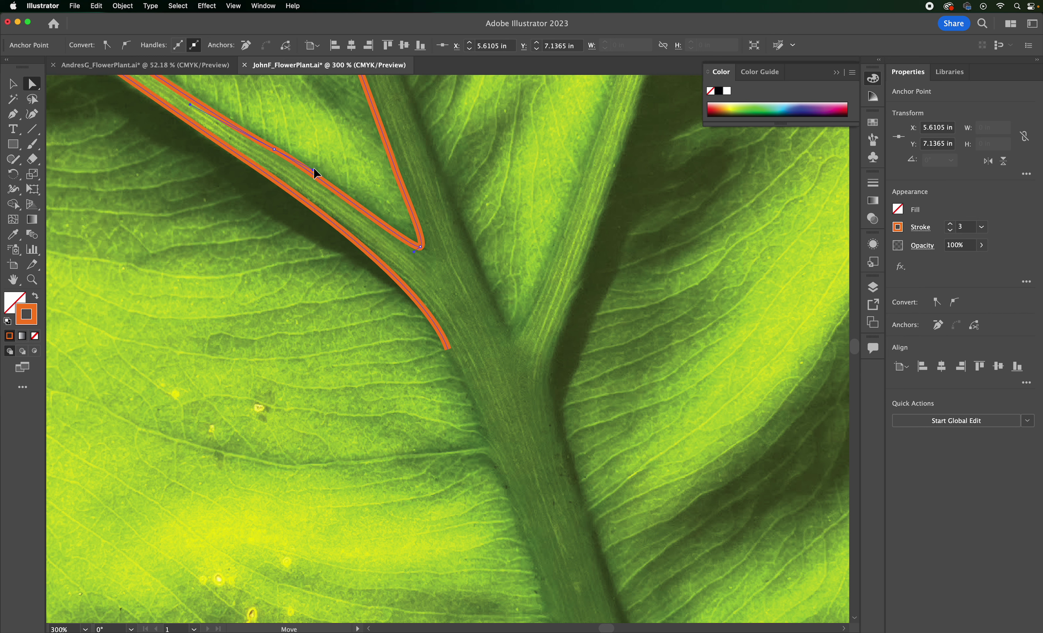
pyautogui.moveTo(421, 246)
pyautogui.mouseDown()
pyautogui.moveTo(416, 233)
pyautogui.moveTo(421, 240)
pyautogui.mouseUp()
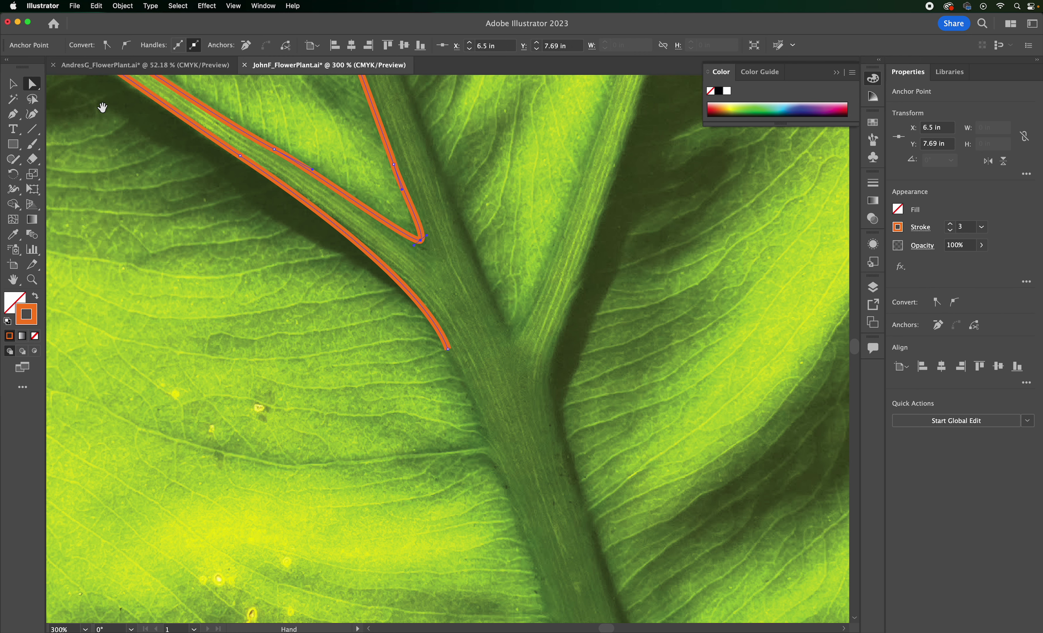
pyautogui.scroll(10, 192, 222)
pyautogui.hscroll(-10, 192, 222)
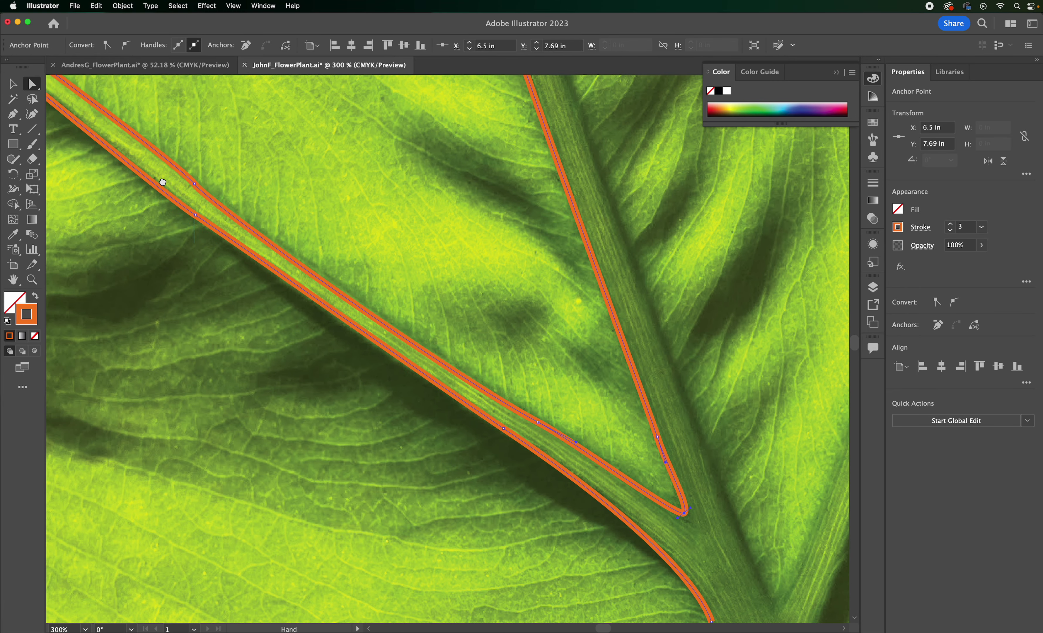
pyautogui.scroll(4, 251, 295)
pyautogui.hscroll(-3, 251, 295)
pyautogui.click(258, 277)
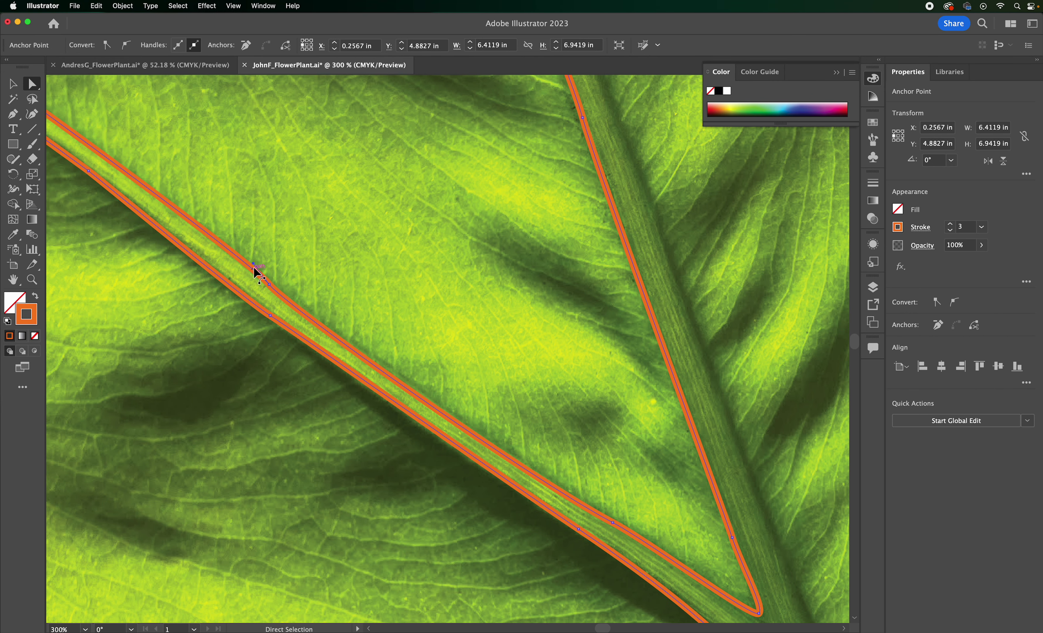
# Step: Drag a curve handle so the outline follows the side vein
pyautogui.moveTo(255, 265); pyautogui.dragTo(233, 258)
pyautogui.hscroll(-10, 193, 260)
pyautogui.scroll(4, 193, 260)
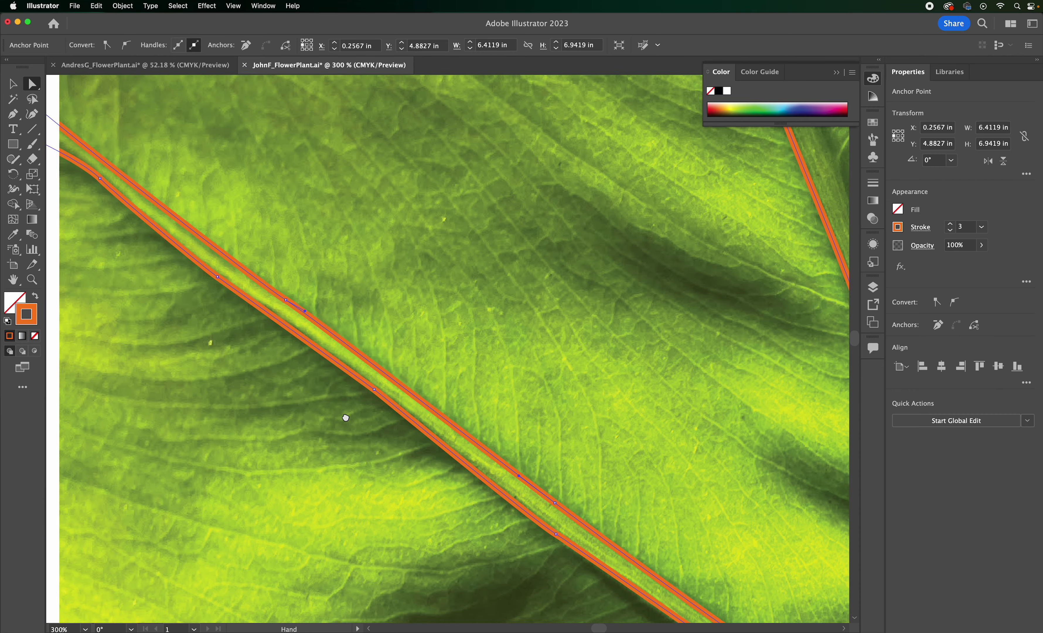
pyautogui.hscroll(15, 262, 320)
pyautogui.scroll(4, 263, 320)
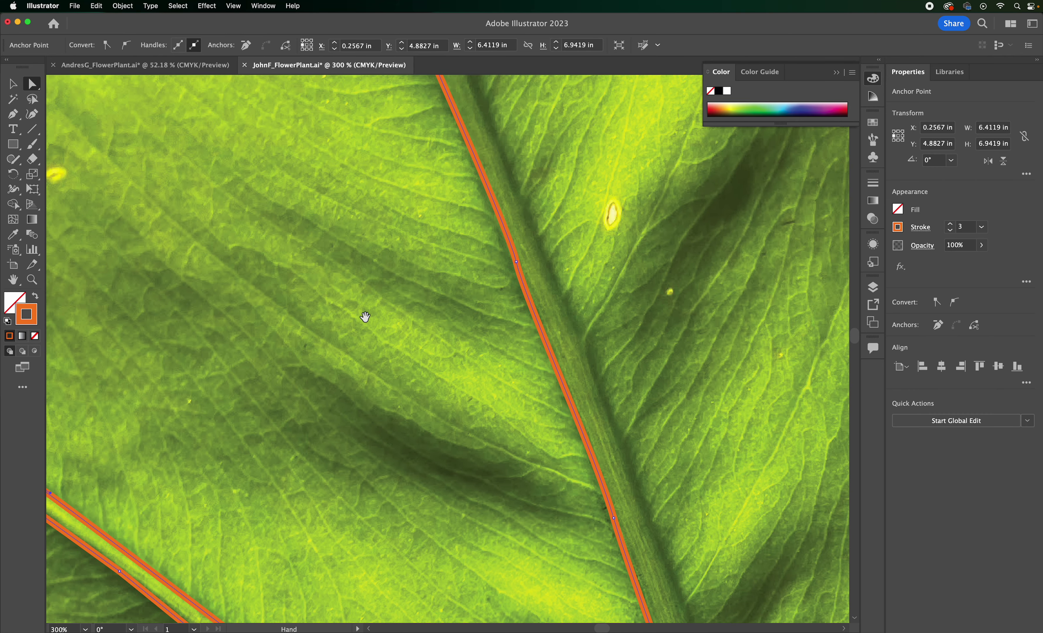
pyautogui.scroll(-10, 418, 335)
pyautogui.hscroll(5, 436, 365)
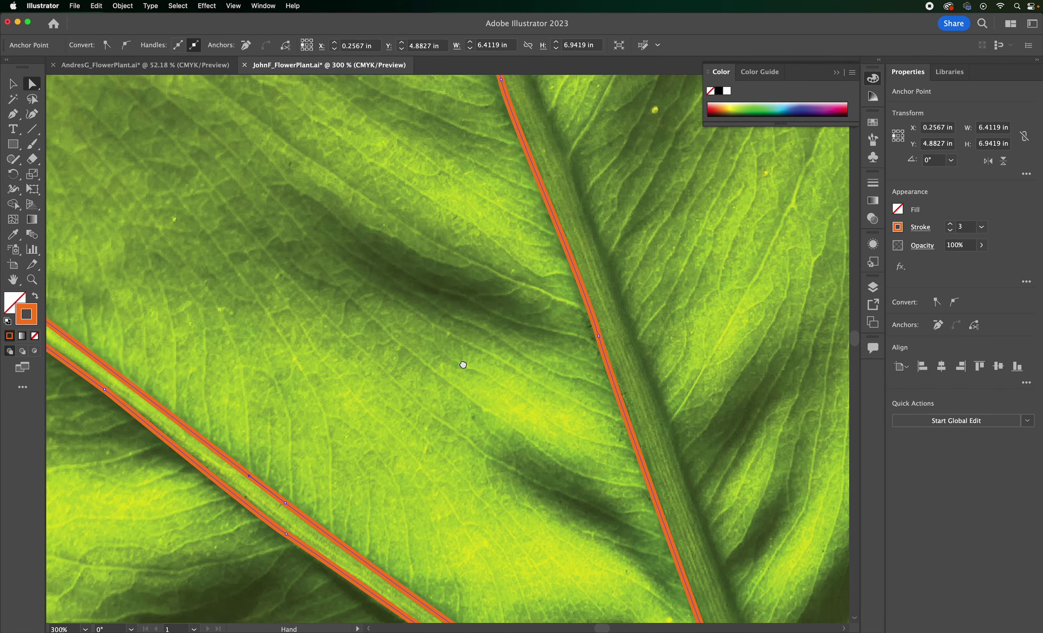
pyautogui.scroll(-8, 291, 211)
pyautogui.hscroll(6, 291, 211)
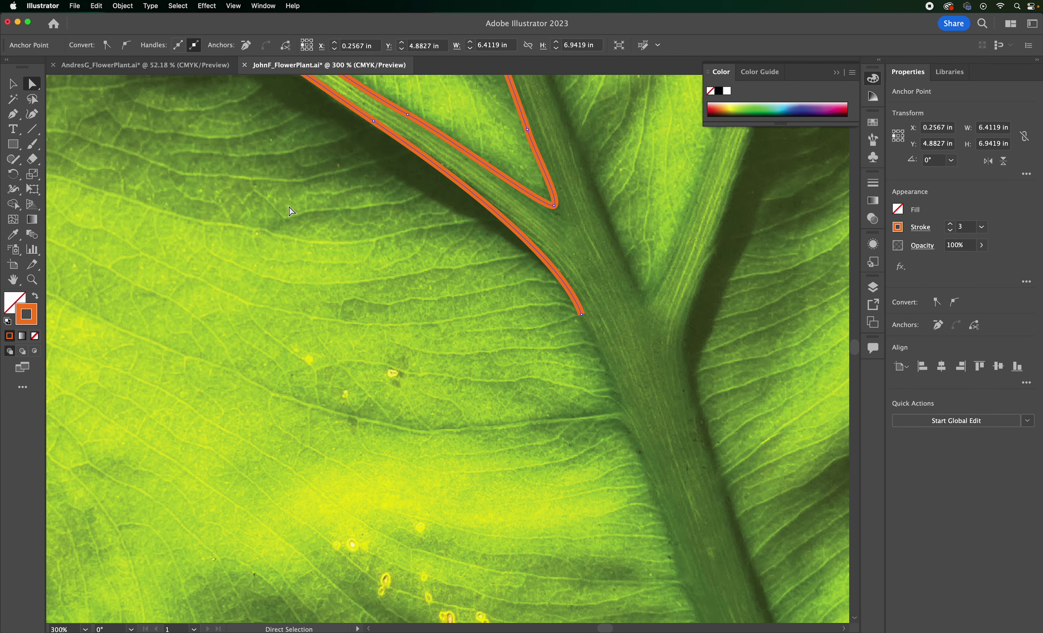
# Step: Return to the Pen tool, zoom out to 150% and show the Layers panel
pyautogui.click(14, 119)
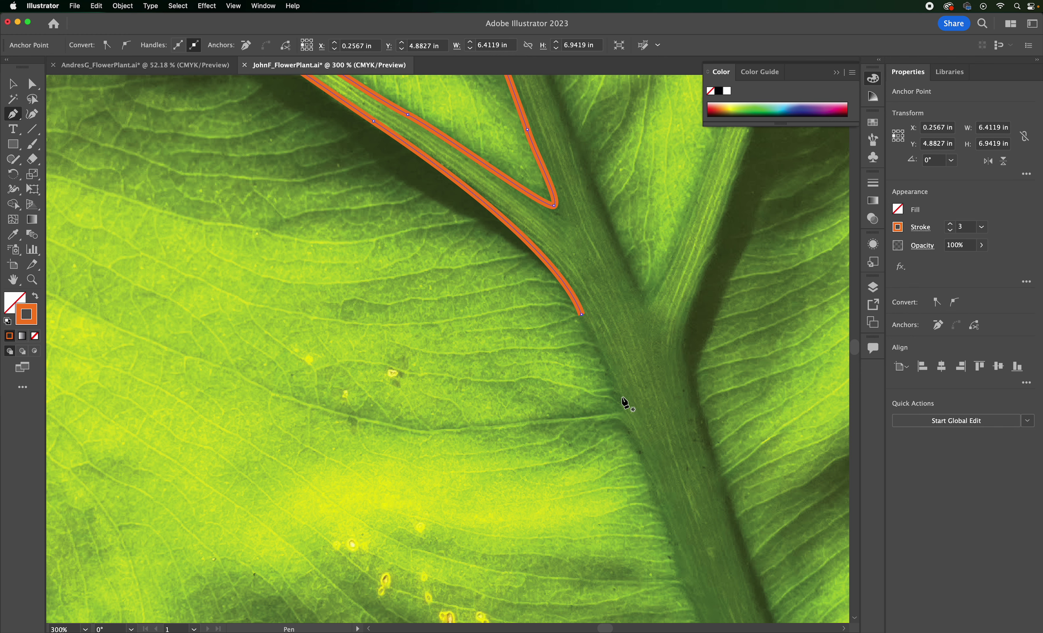
pyautogui.press('super+minus')
pyautogui.press('super+minus')
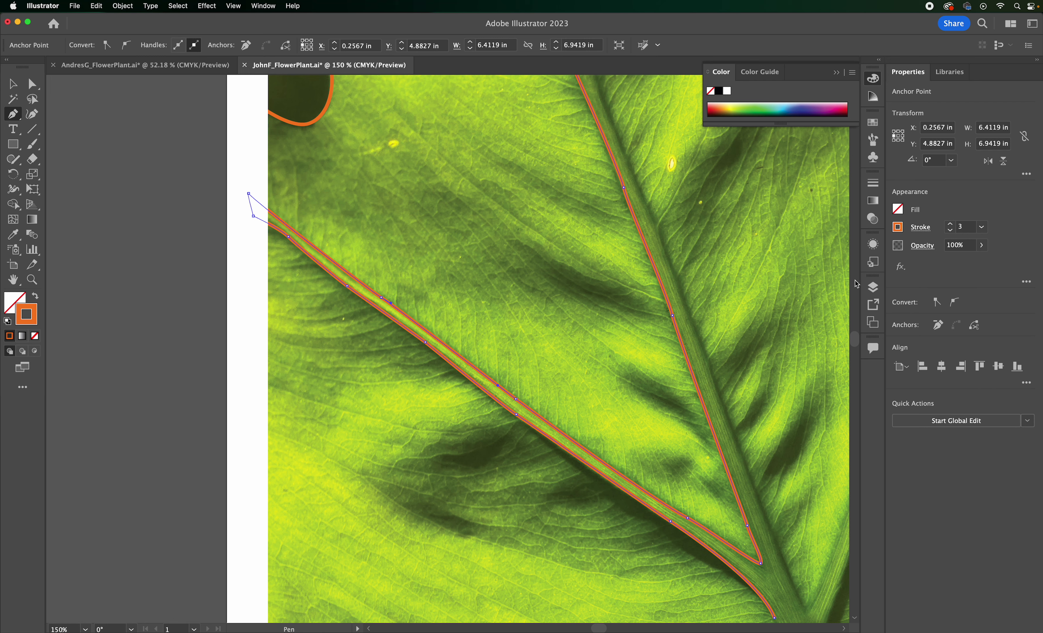
pyautogui.click(873, 288)
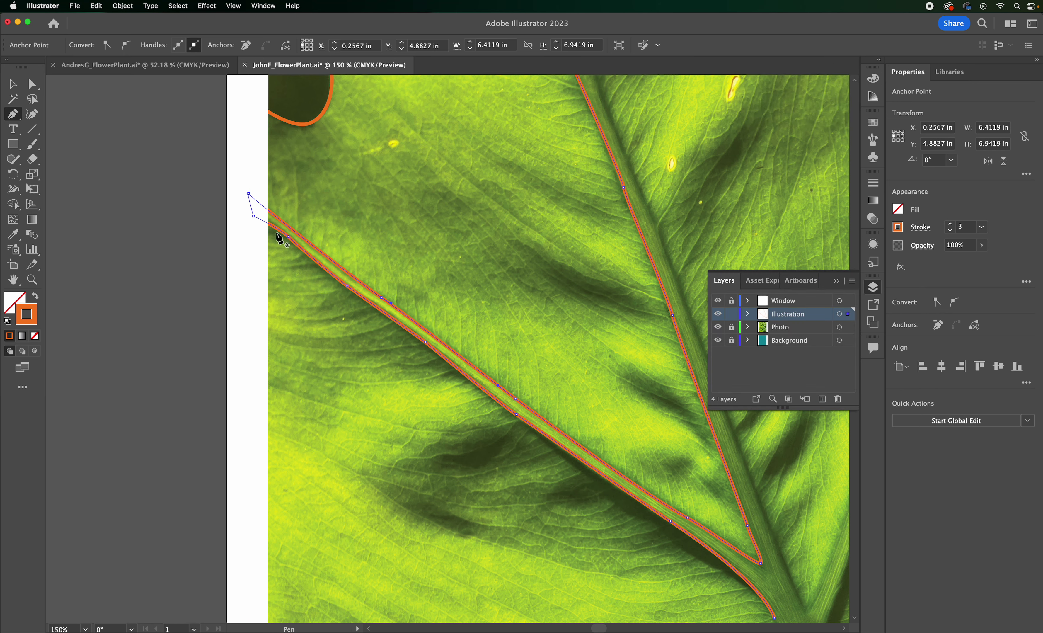
pyautogui.moveTo(565, 407); pyautogui.dragTo(330, 237)
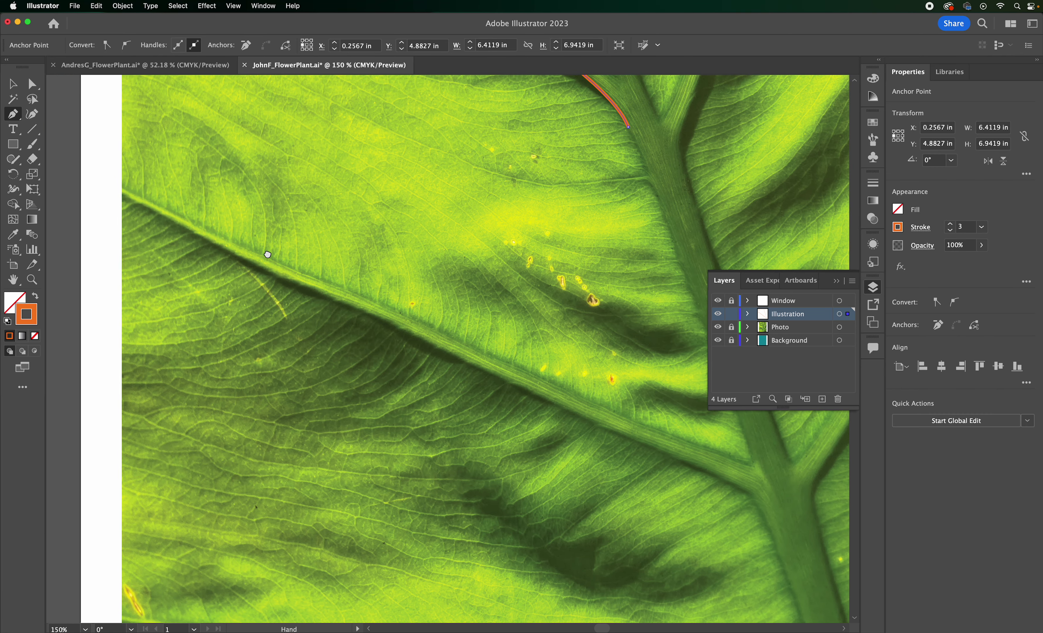
# Step: Switch to the example file AndresG_FlowerPlant.ai and view it at 100%
pyautogui.click(200, 65)
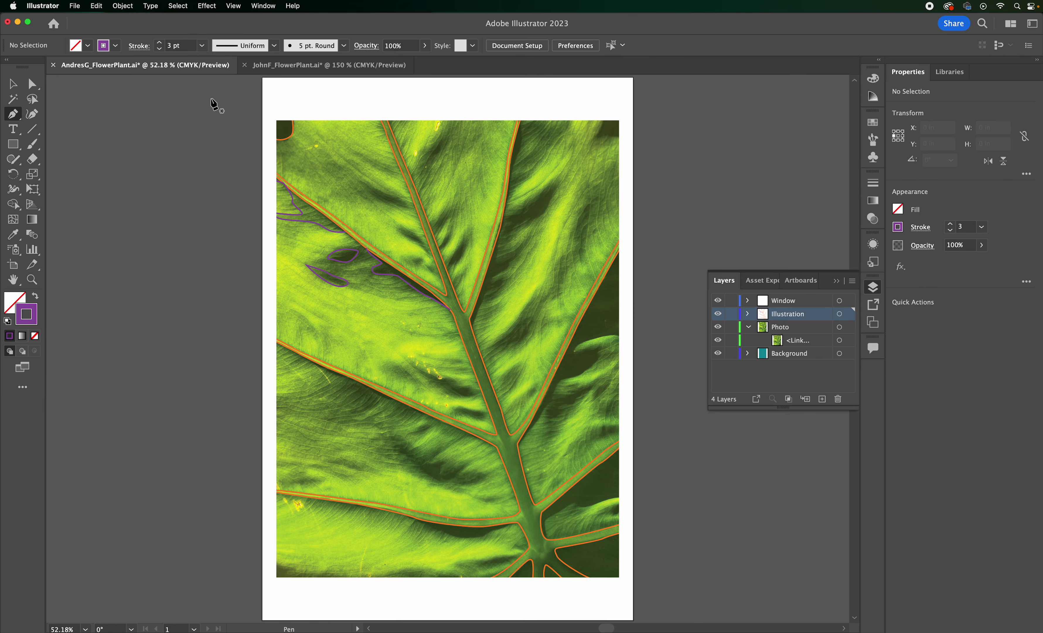
pyautogui.press('super+1')
pyautogui.moveTo(202, 209); pyautogui.dragTo(292, 278)
pyautogui.moveTo(266, 153); pyautogui.dragTo(386, 368)
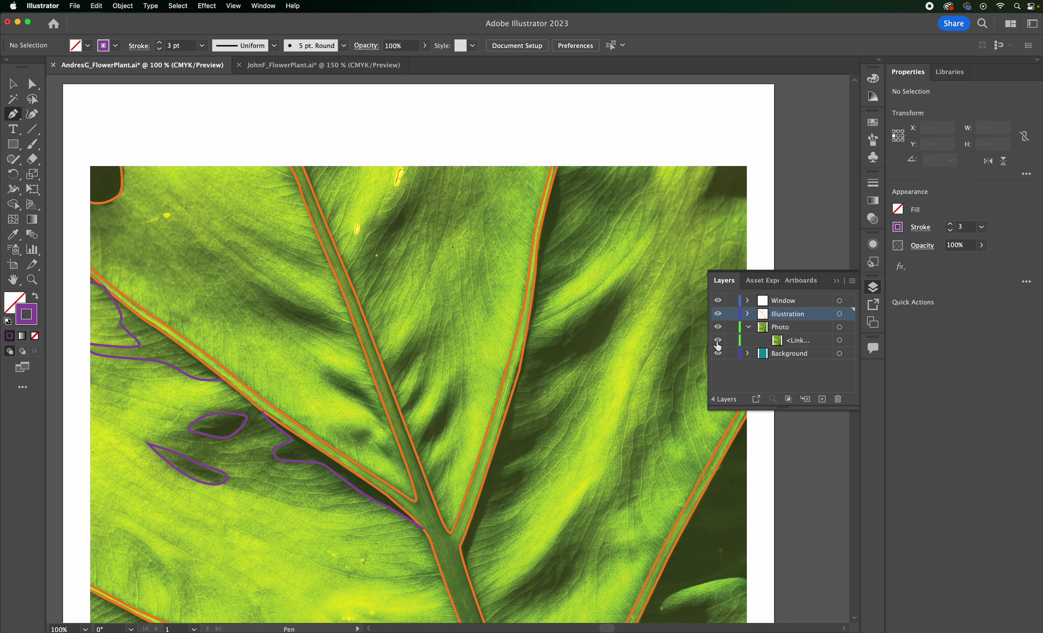
# Step: Hide the Photo layer to compare the traced outlines, then show it again
pyautogui.click(718, 327)
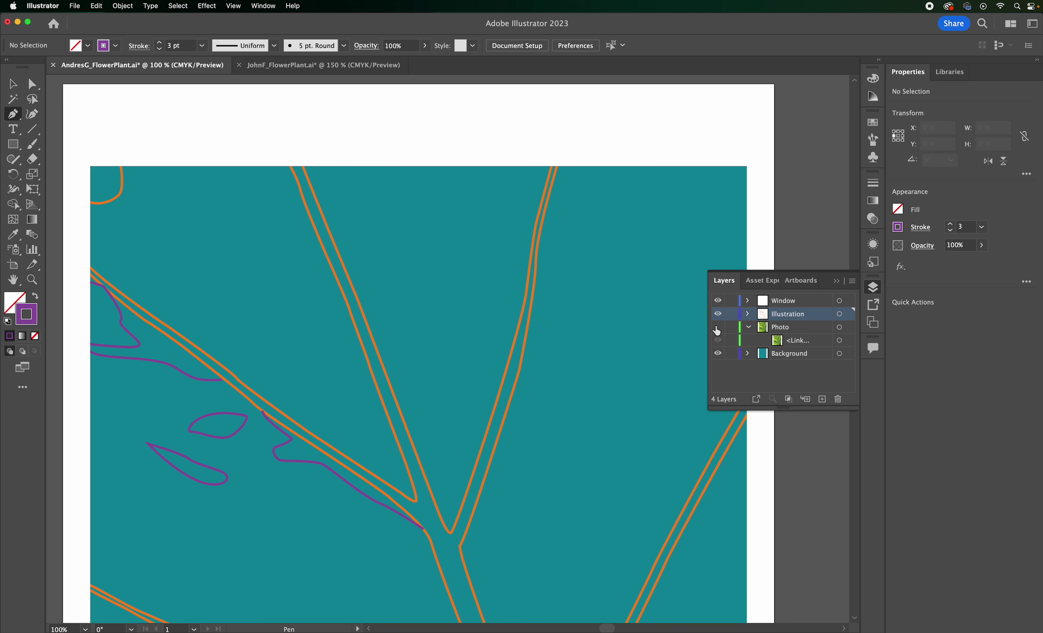
pyautogui.press('super+minus')
pyautogui.press('super+minus')
pyautogui.press('super+equal')
pyautogui.press('super+equal')
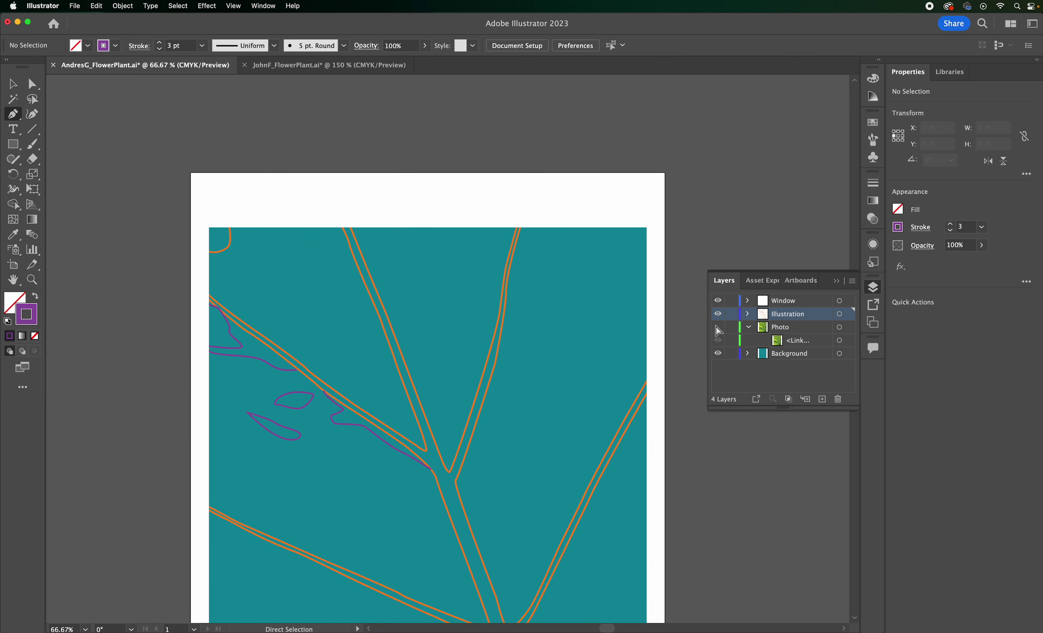
pyautogui.moveTo(408, 387); pyautogui.dragTo(552, 377)
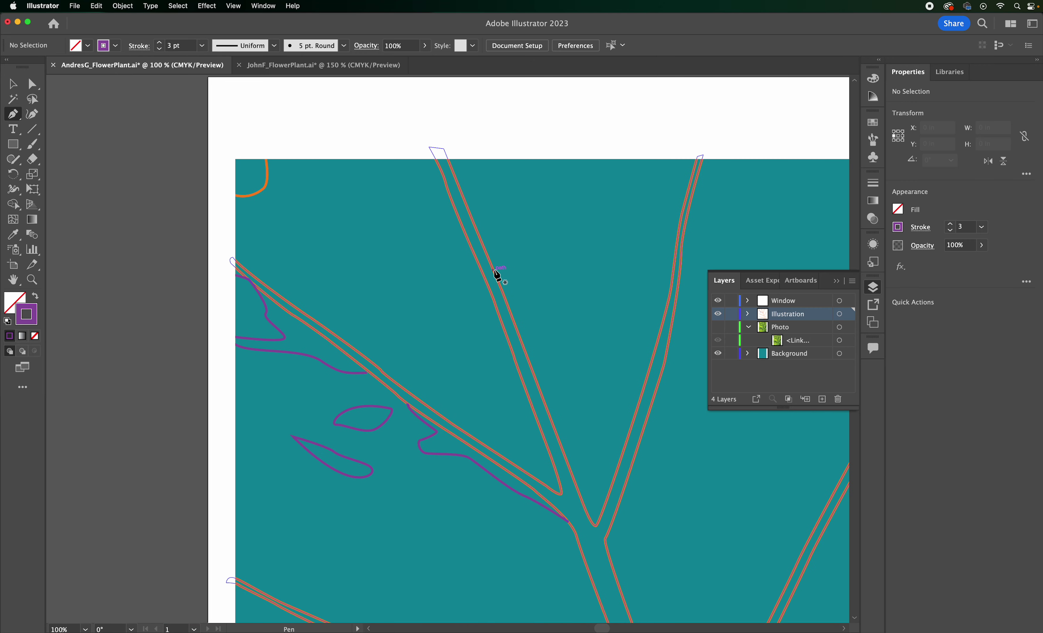
pyautogui.click(718, 327)
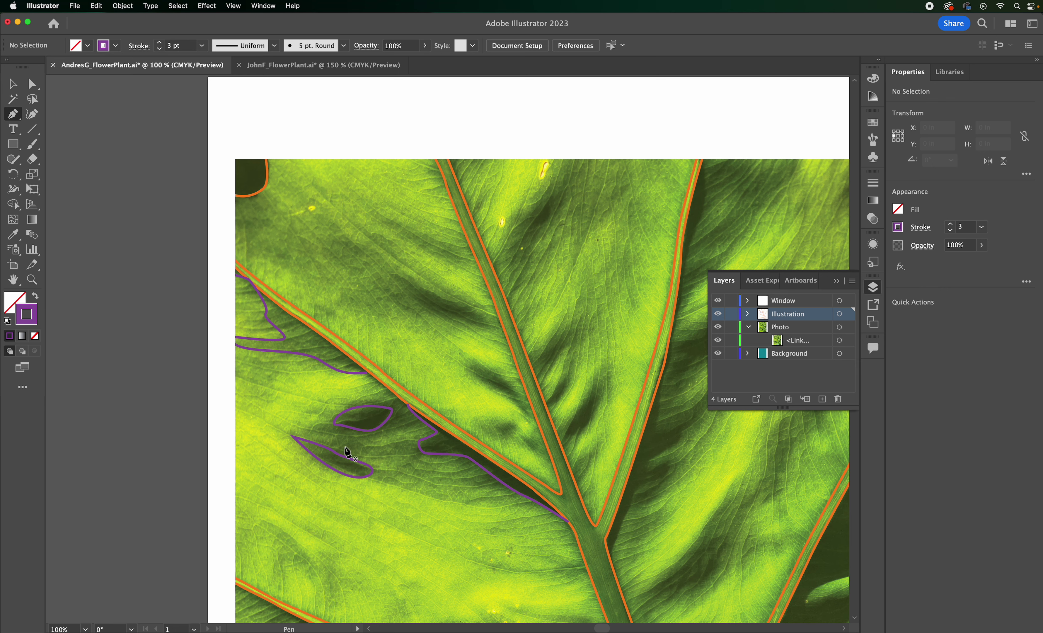
pyautogui.press('super+minus')
pyautogui.press('super+minus')
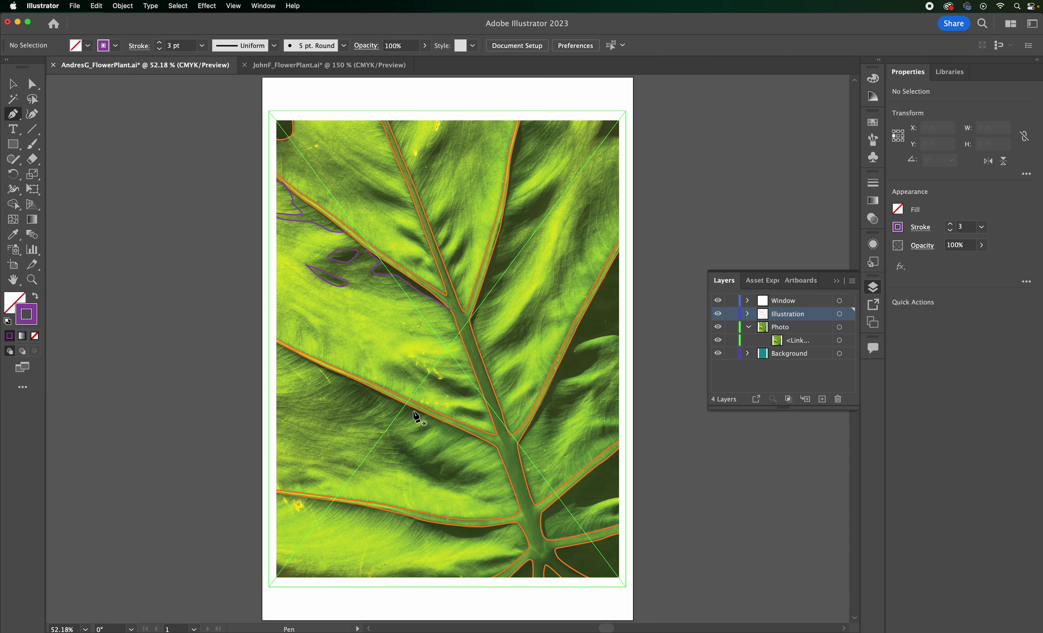
# Step: Zoom to 100% on the upper-left veins and reselect the Pen tool with stroke in front
pyautogui.press('super+equal')
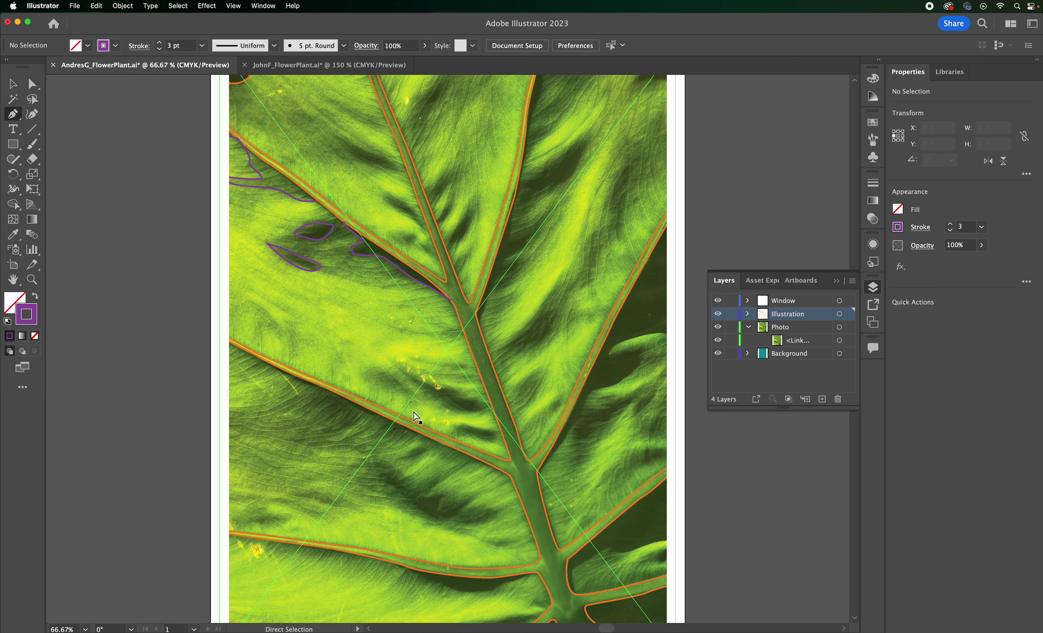
pyautogui.moveTo(335, 291); pyautogui.dragTo(436, 423)
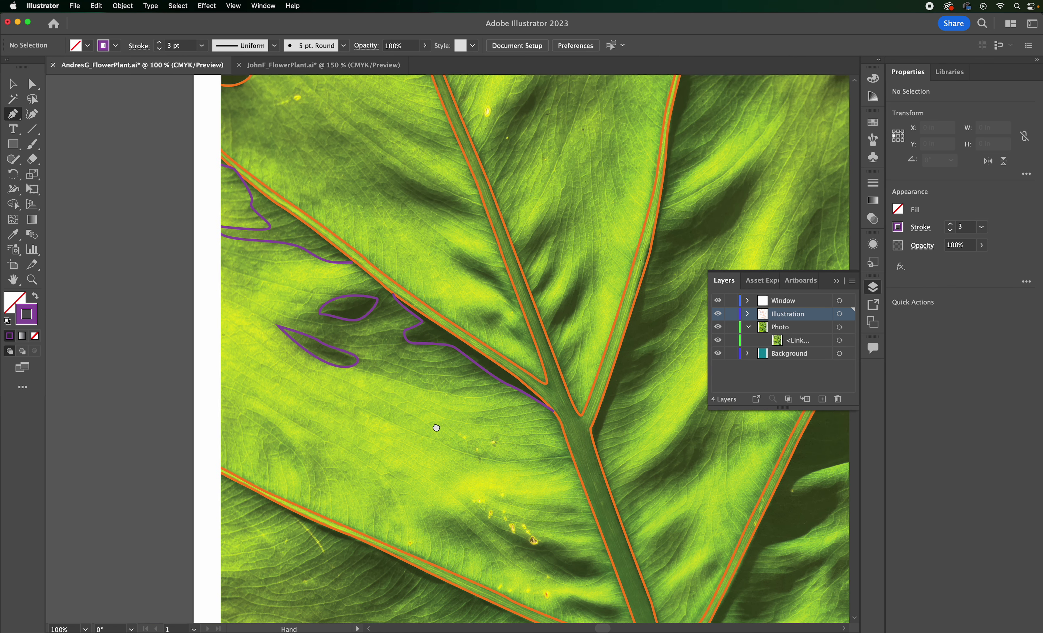
pyautogui.click(14, 86)
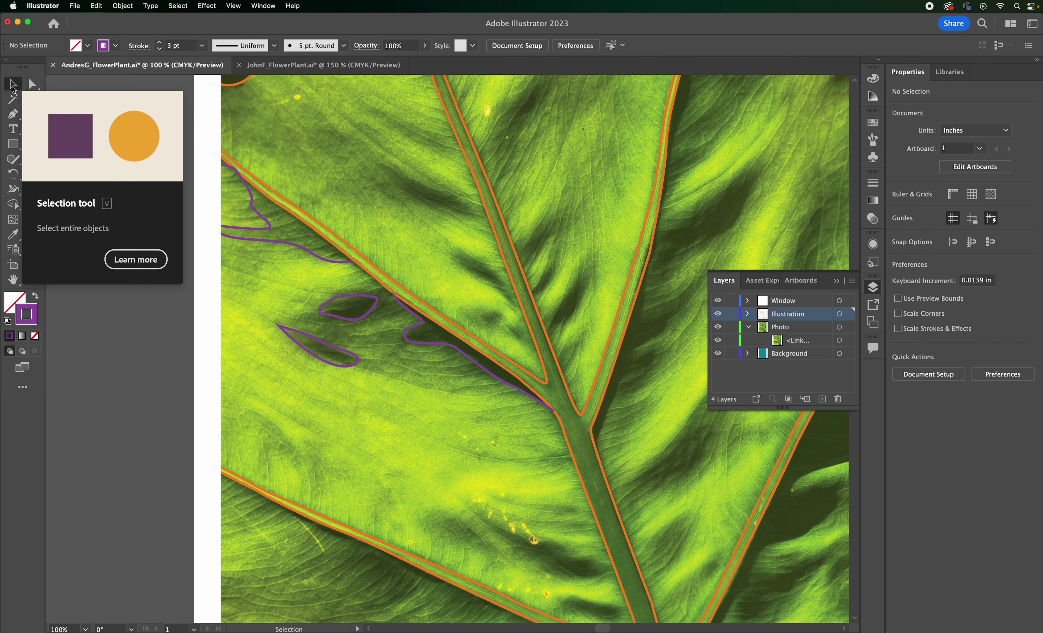
pyautogui.click(35, 87)
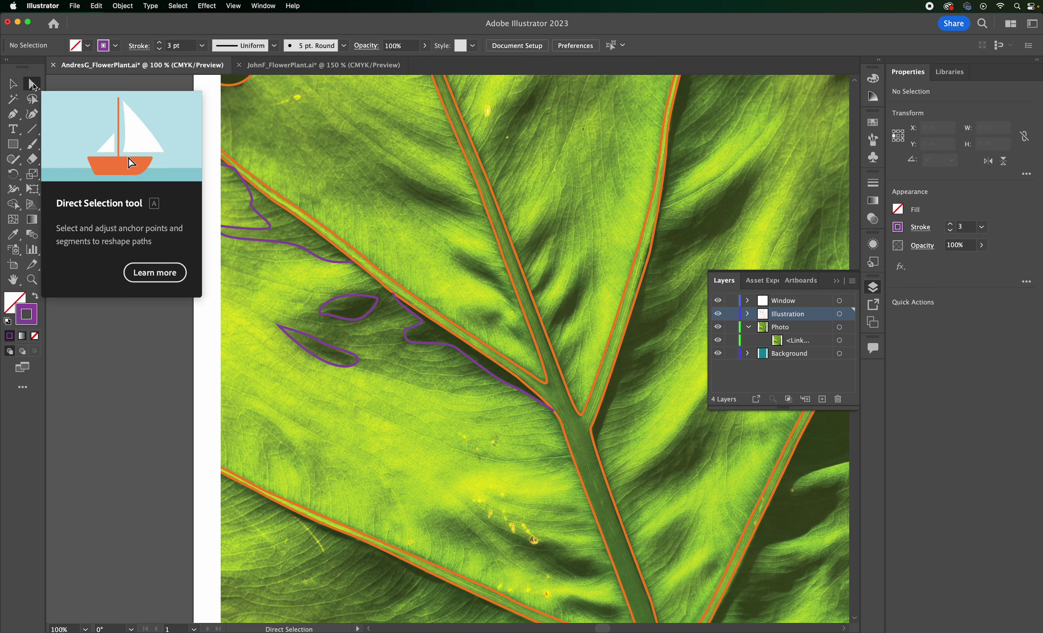
pyautogui.click(13, 85)
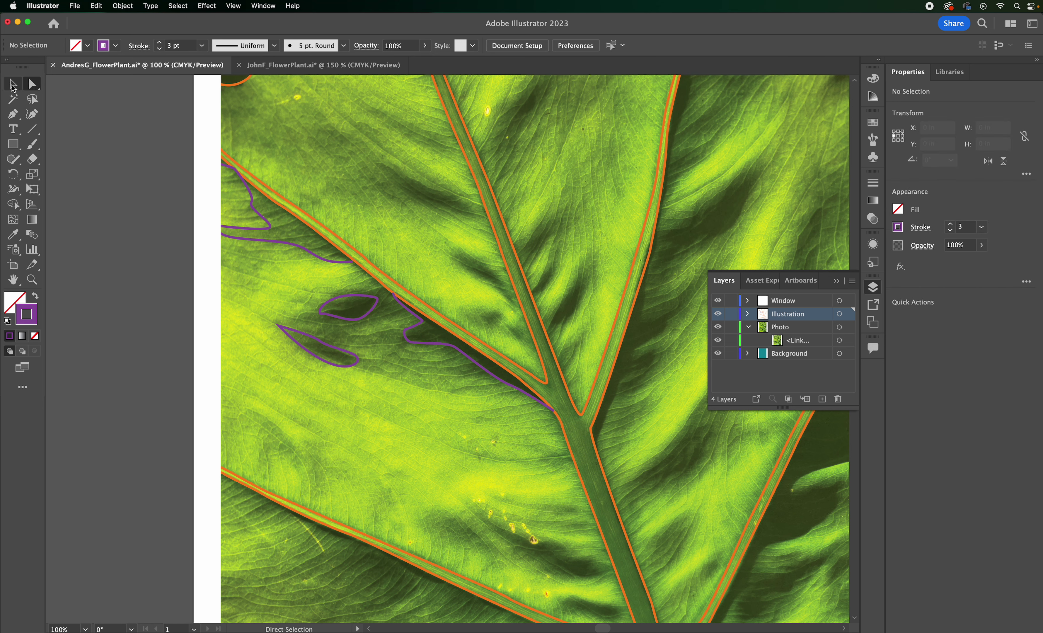
pyautogui.click(18, 115)
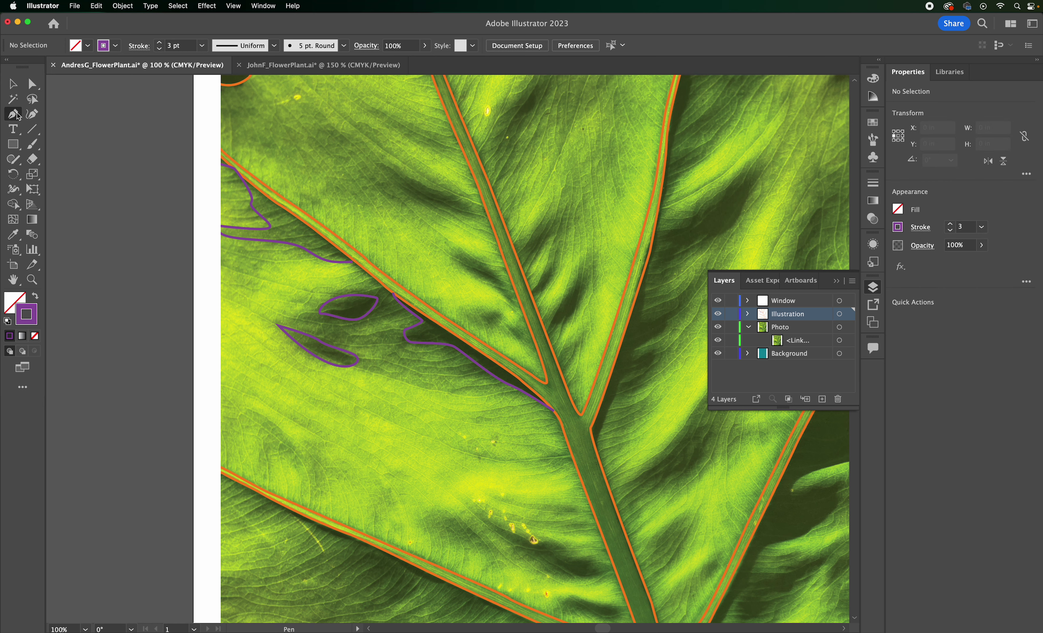
pyautogui.click(8, 300)
pyautogui.click(34, 314)
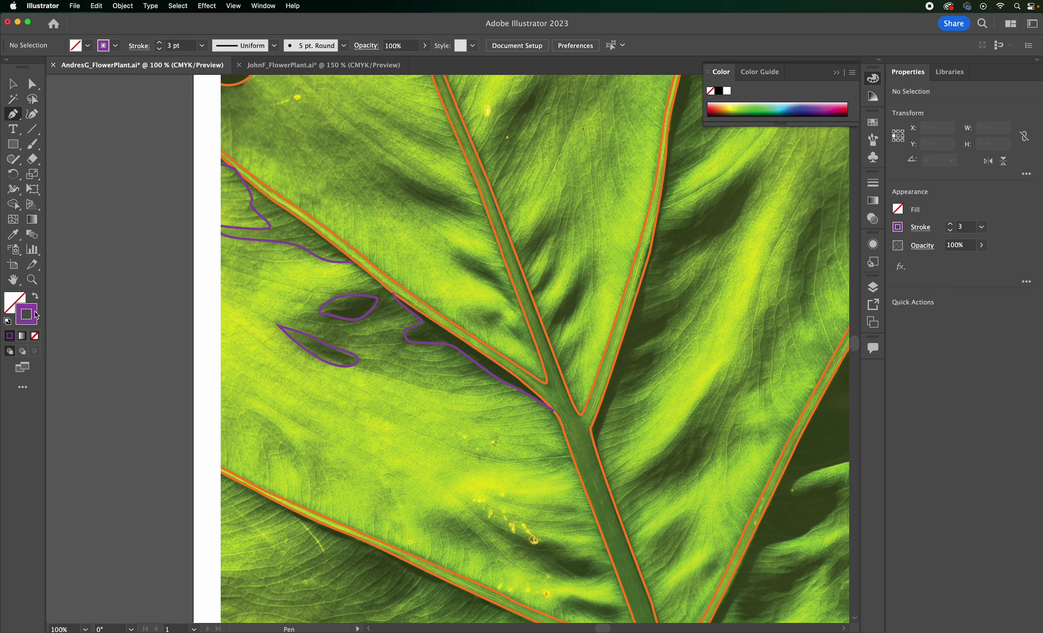
# Step: Lock the Photo layer in the Layers panel and collapse it
pyautogui.click(877, 289)
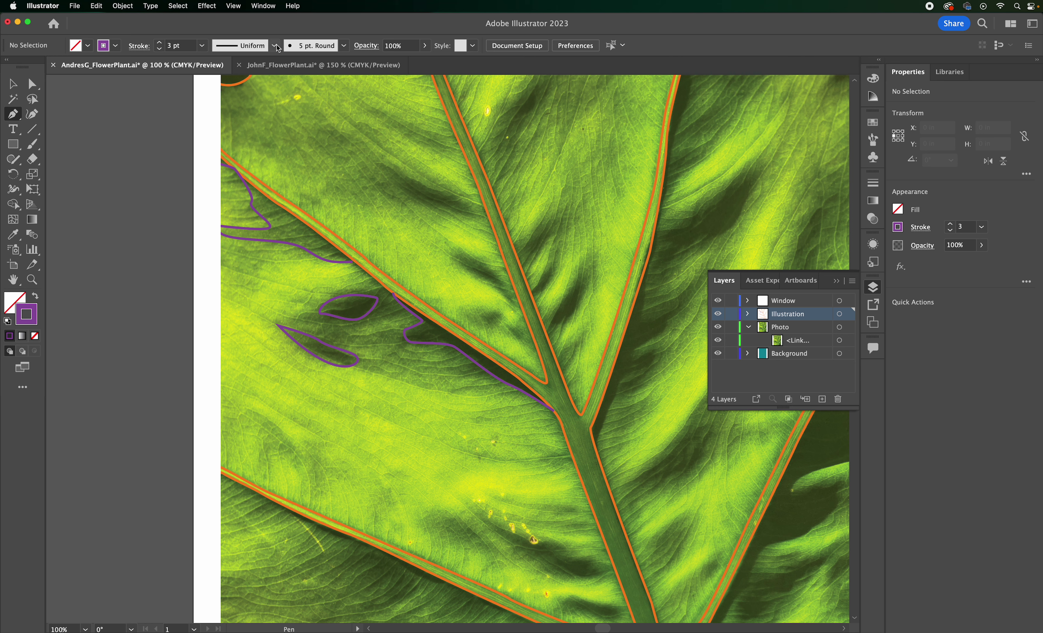
pyautogui.click(732, 327)
pyautogui.click(749, 328)
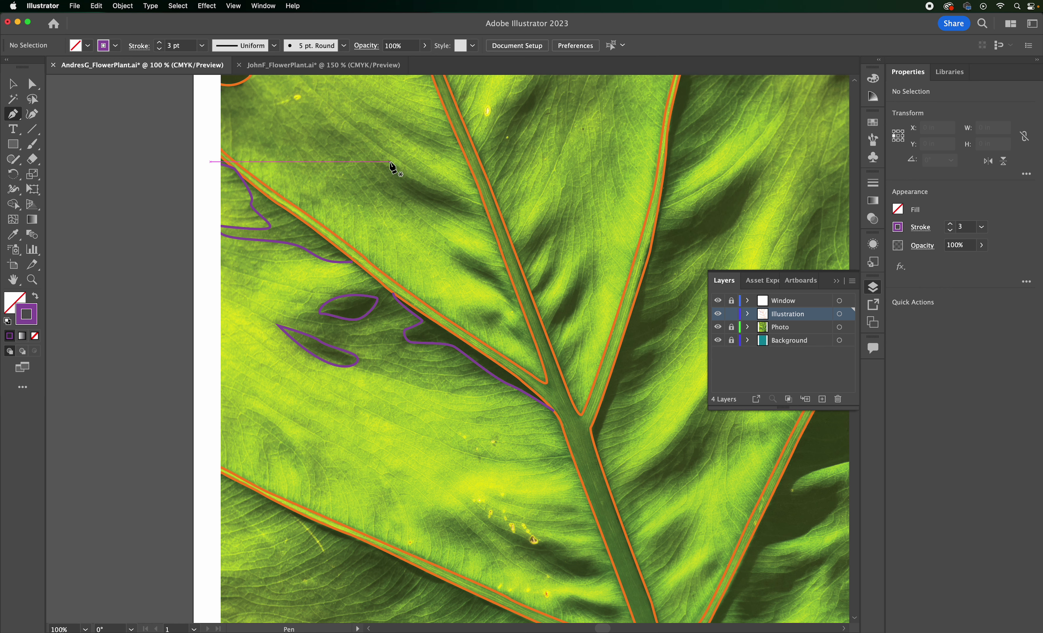